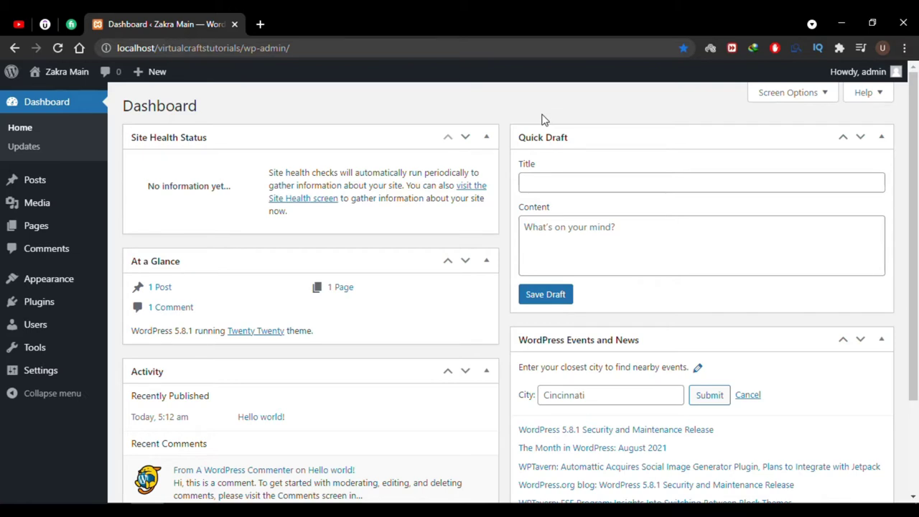
Check the live site's front page in a new tab, then return to the dashboard.
mouse_move(69, 74)
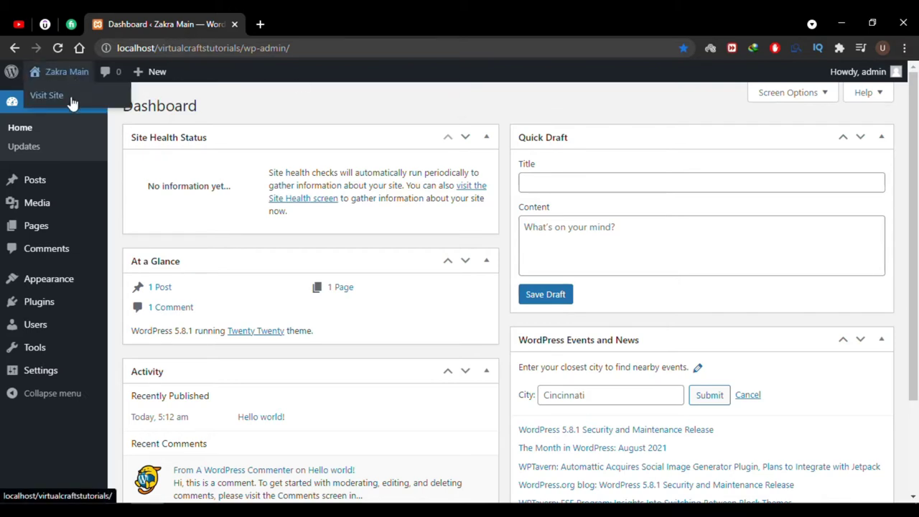
right_click(71, 99)
left_click(92, 107)
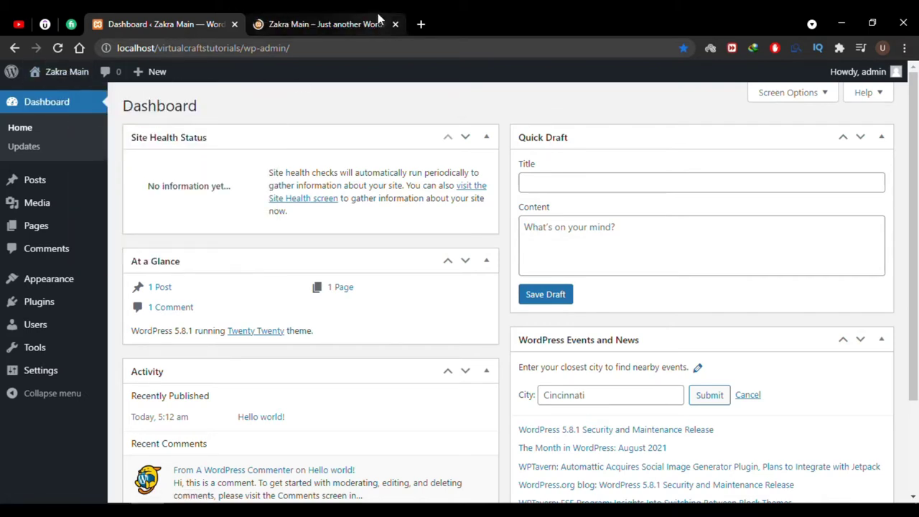
left_click(378, 18)
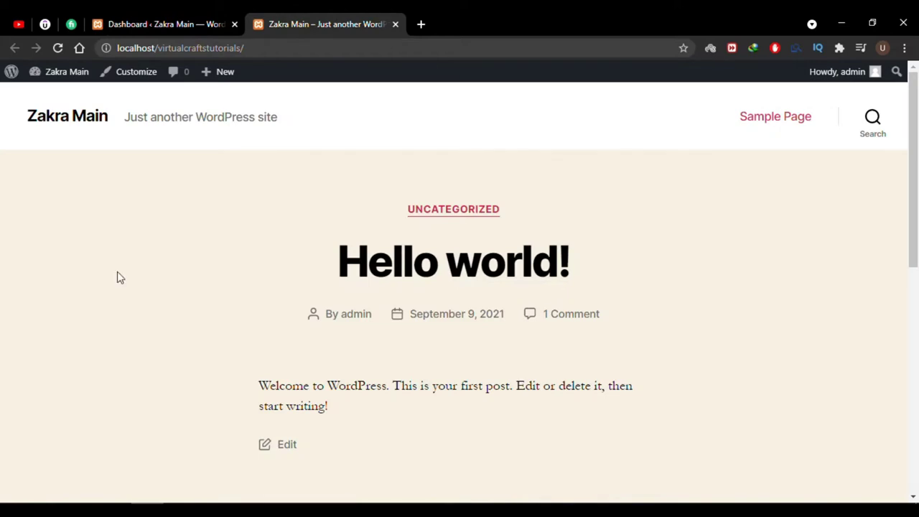
scroll(119, 276, "down", 3)
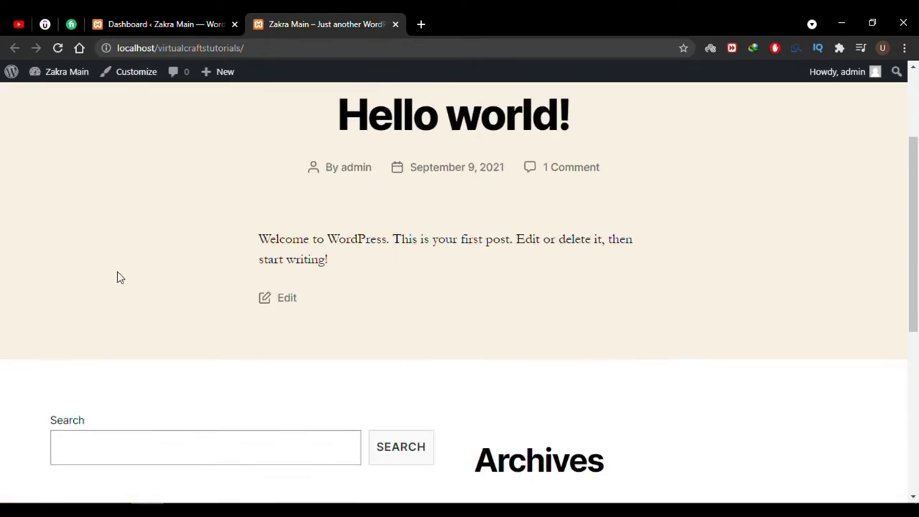
scroll(191, 207, "up", 3)
left_click(395, 24)
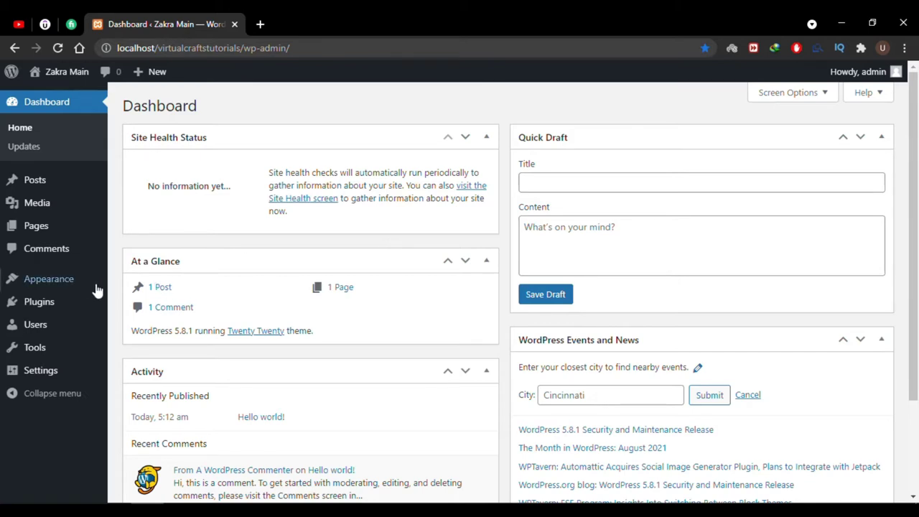
Search the theme directory for 'astra' from Appearance > Themes > Add New.
mouse_move(76, 283)
left_click(154, 291)
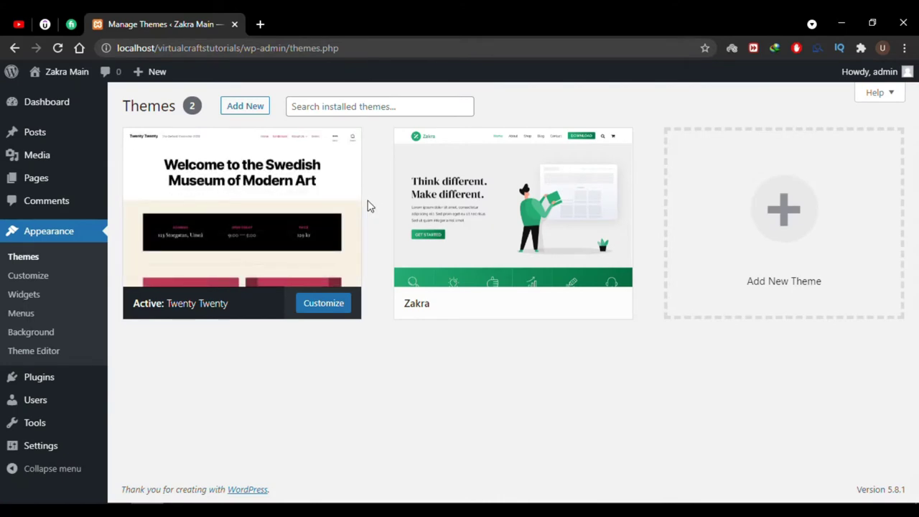
left_click(249, 113)
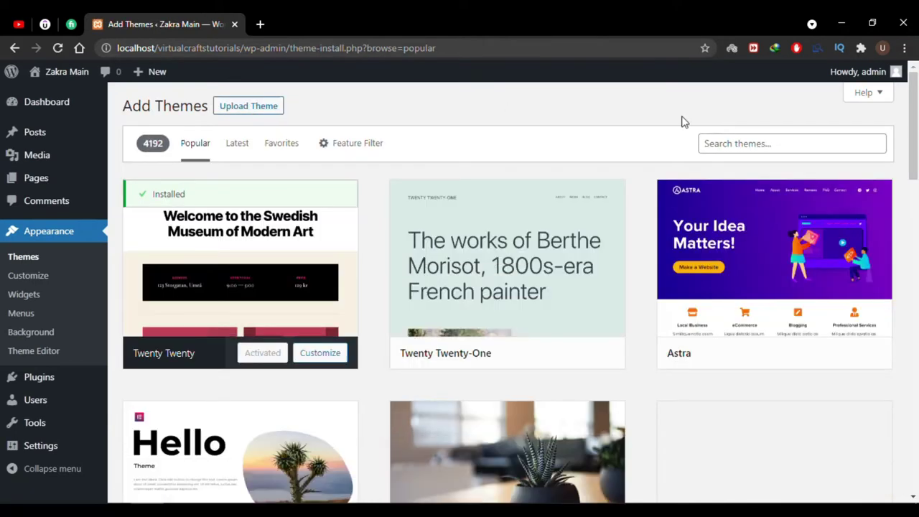
left_click(717, 141)
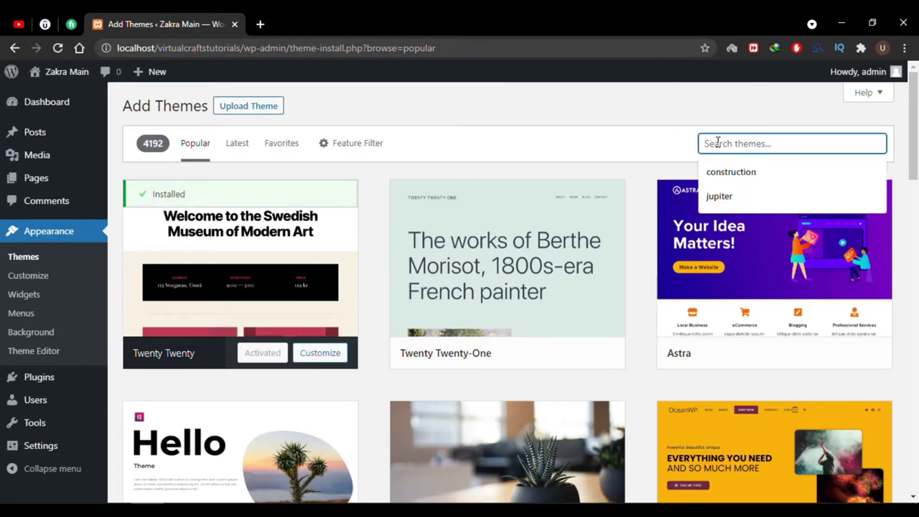
type("astra")
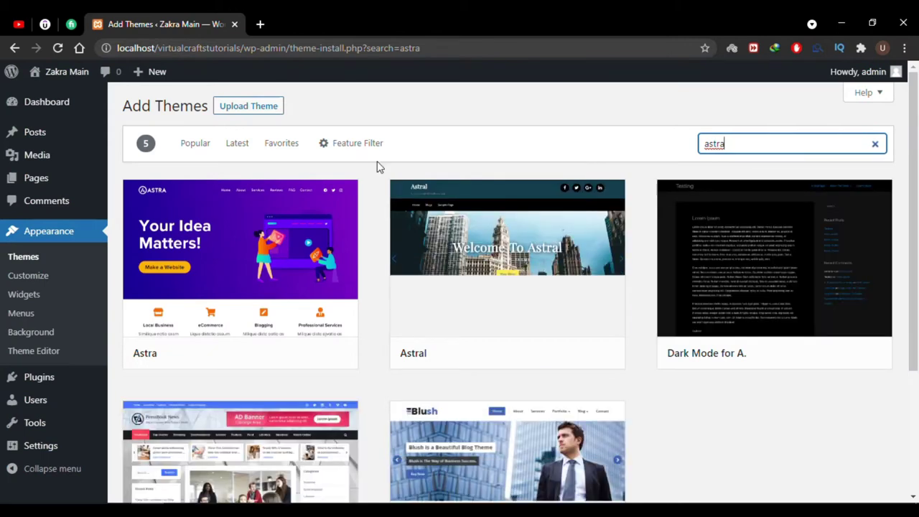
left_click(376, 250)
Preview the Astra theme, then install and activate it.
mouse_move(308, 244)
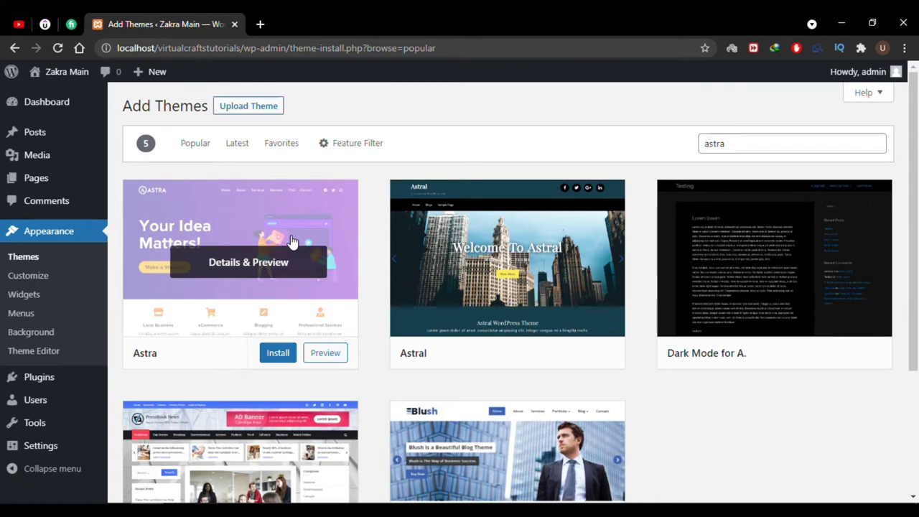
left_click(290, 240)
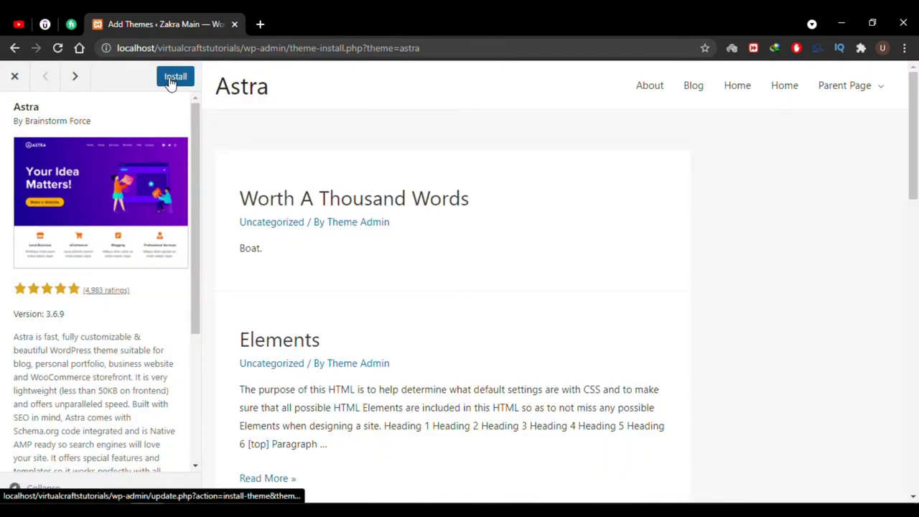
left_click(12, 84)
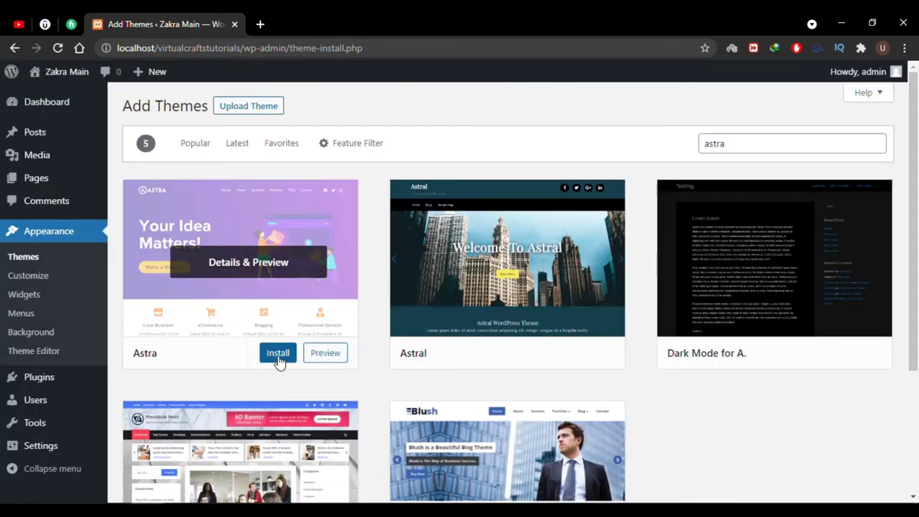
left_click(279, 355)
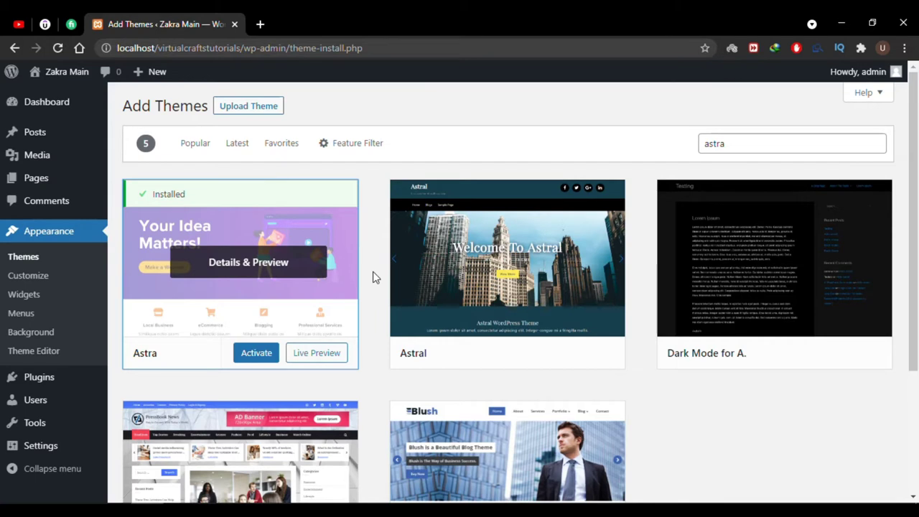
left_click(257, 361)
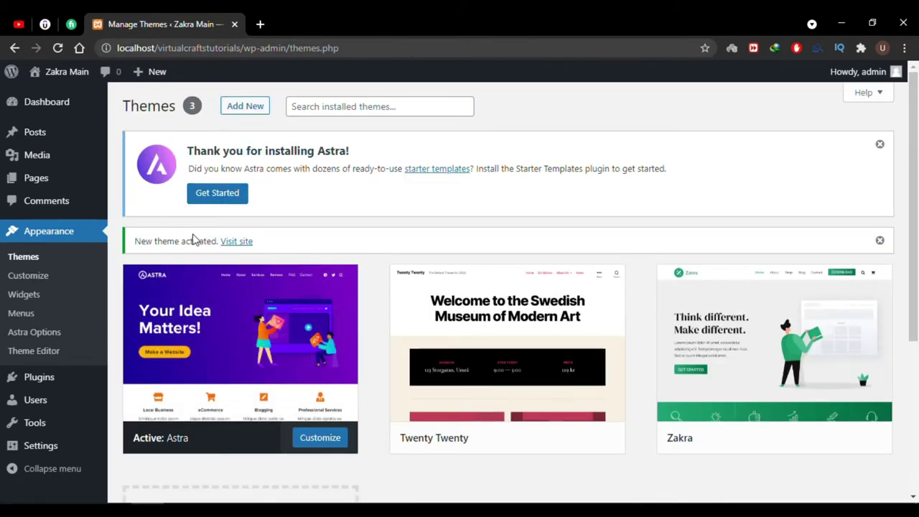
Dismiss the 'New theme activated' notice and go to Appearance > Astra Options.
left_click(877, 242)
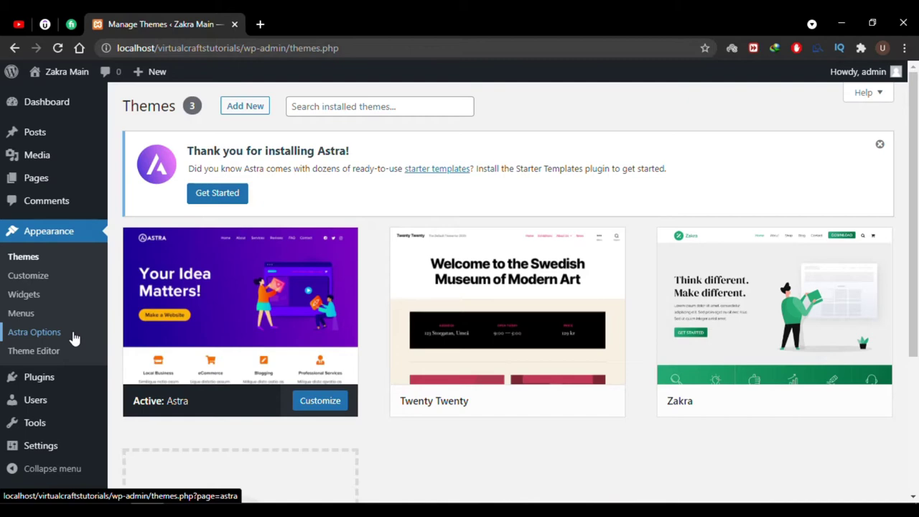
left_click(73, 338)
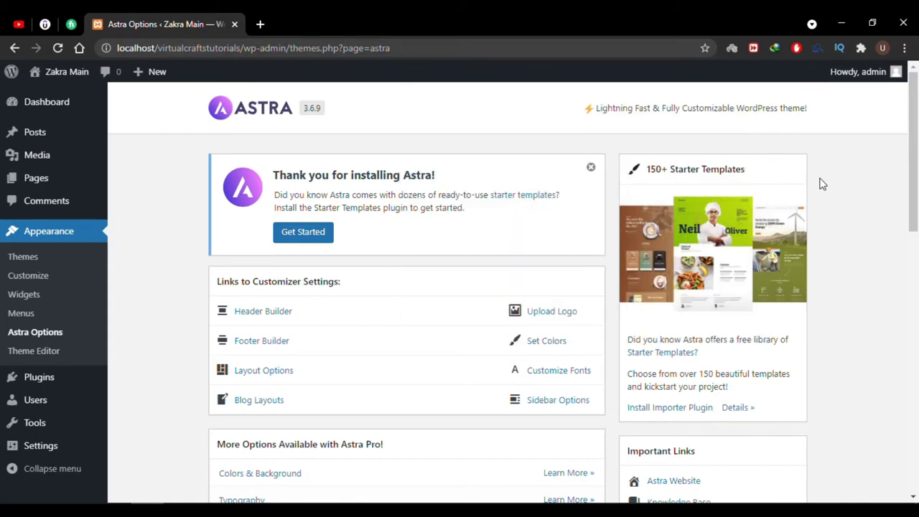
Install the Starter Templates importer plugin and choose Elementor as the page builder.
left_click(667, 408)
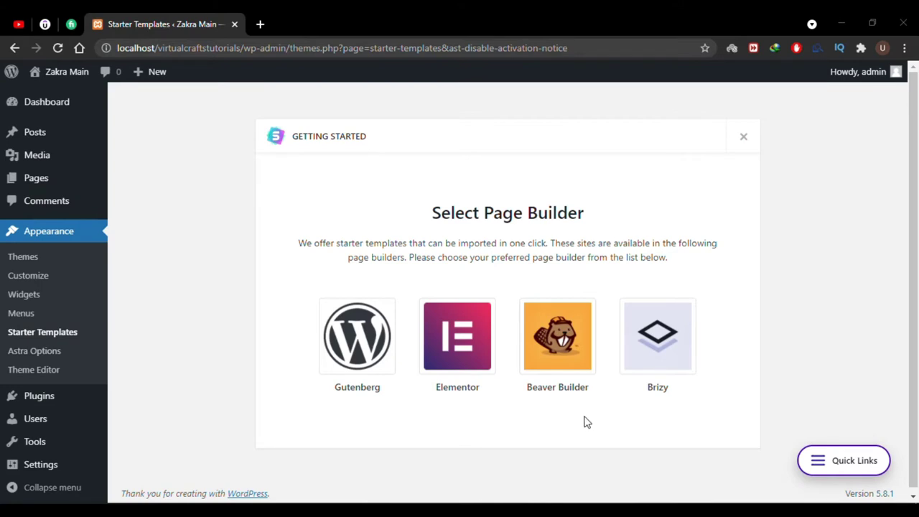
left_click(466, 347)
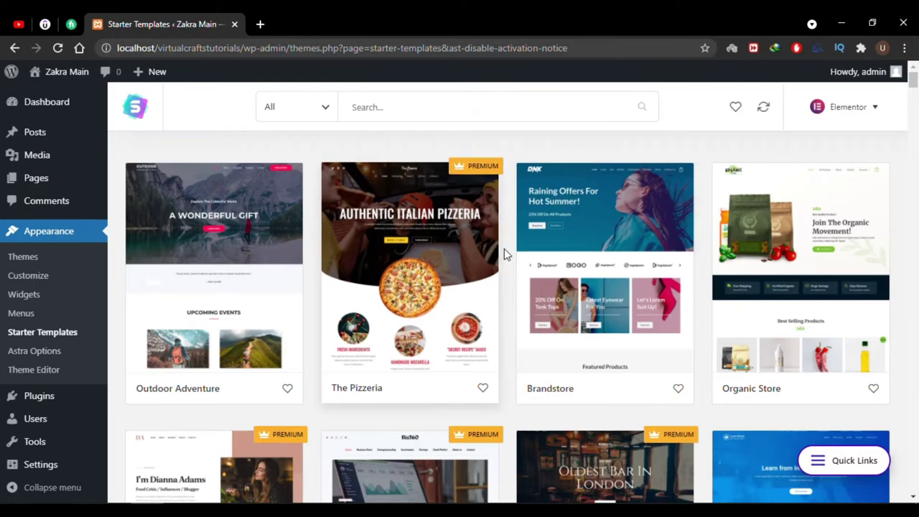
Switch the template page builder to Beaver Builder and back to Elementor.
scroll(504, 248, "down", 5)
scroll(504, 248, "down", 9)
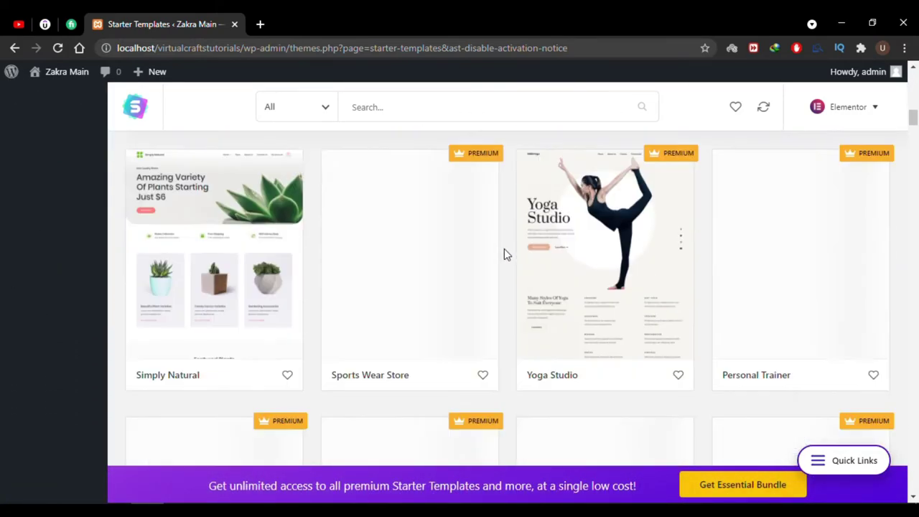
scroll(504, 248, "up", 8)
scroll(504, 248, "up", 6)
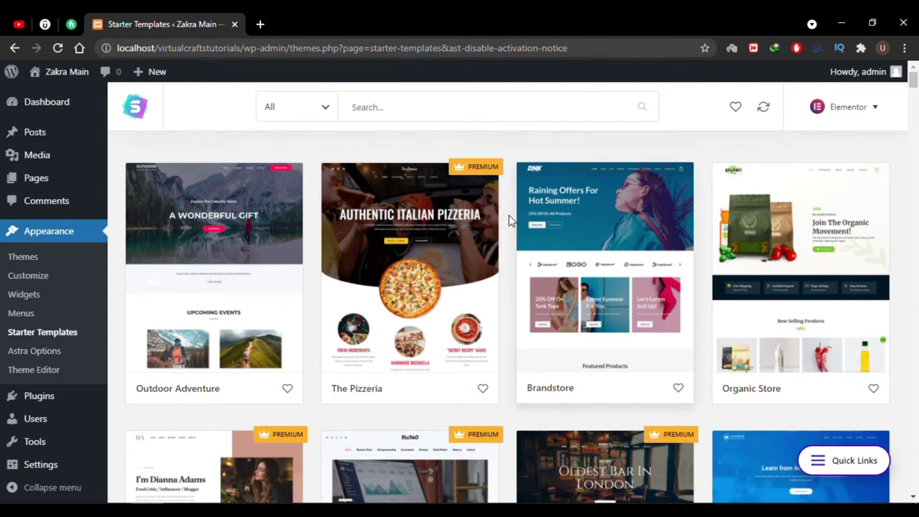
left_click(877, 112)
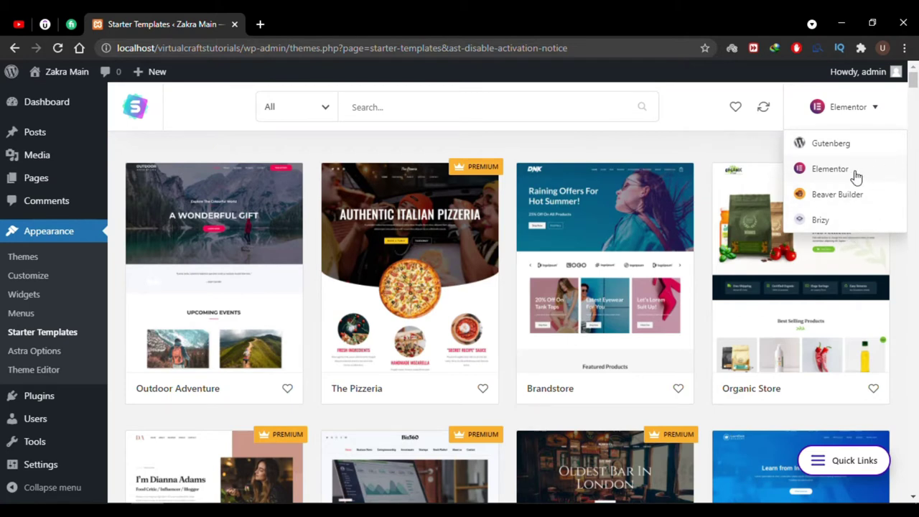
left_click(857, 201)
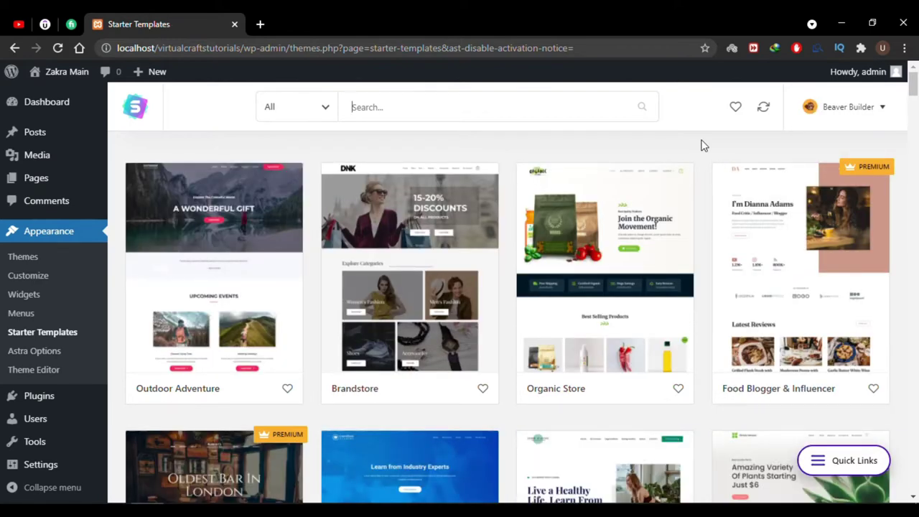
left_click(873, 112)
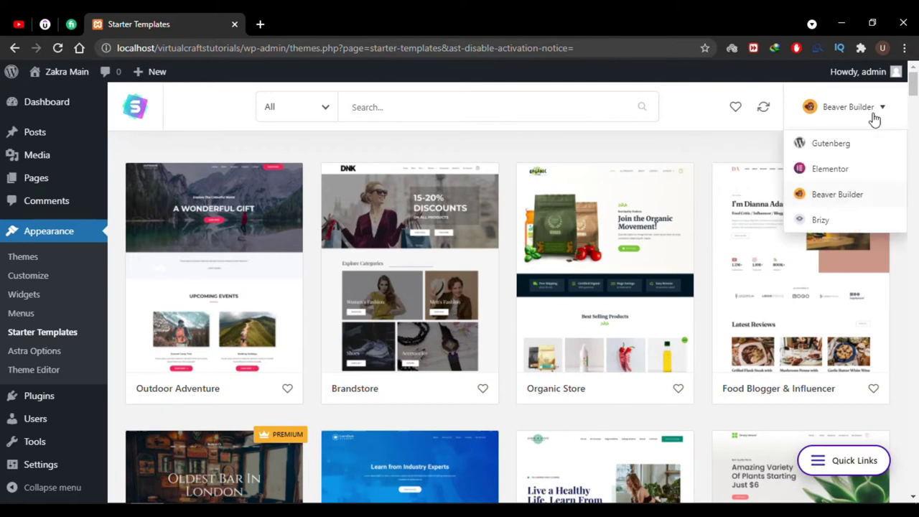
left_click(854, 170)
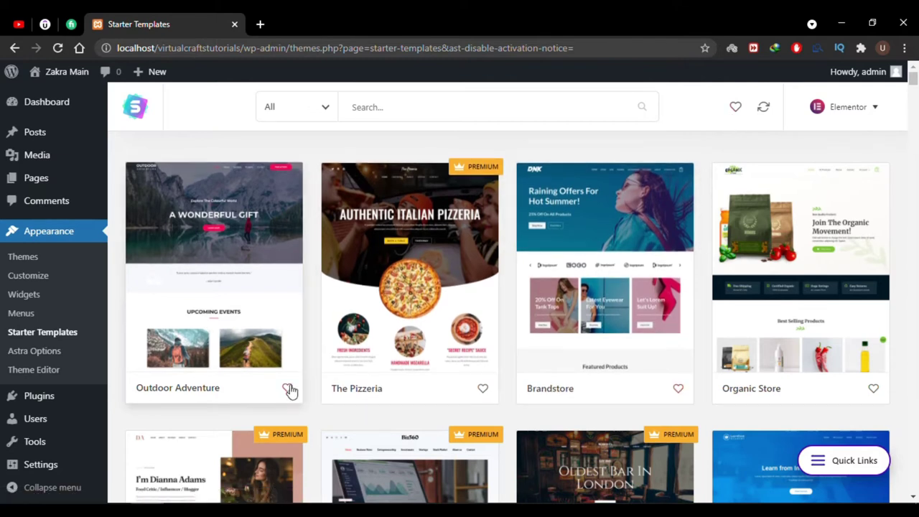
Unfavourite Outdoor Adventure in the favourites view and return to the full library.
left_click(735, 112)
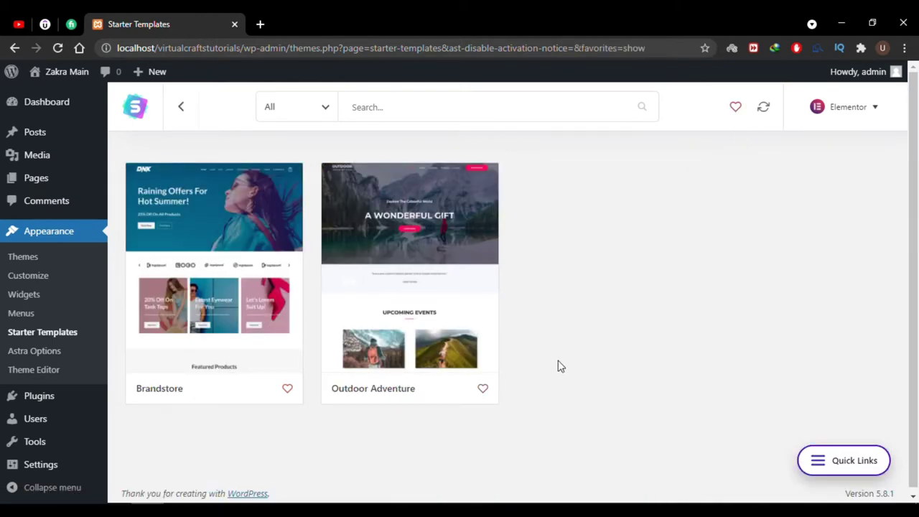
left_click(482, 389)
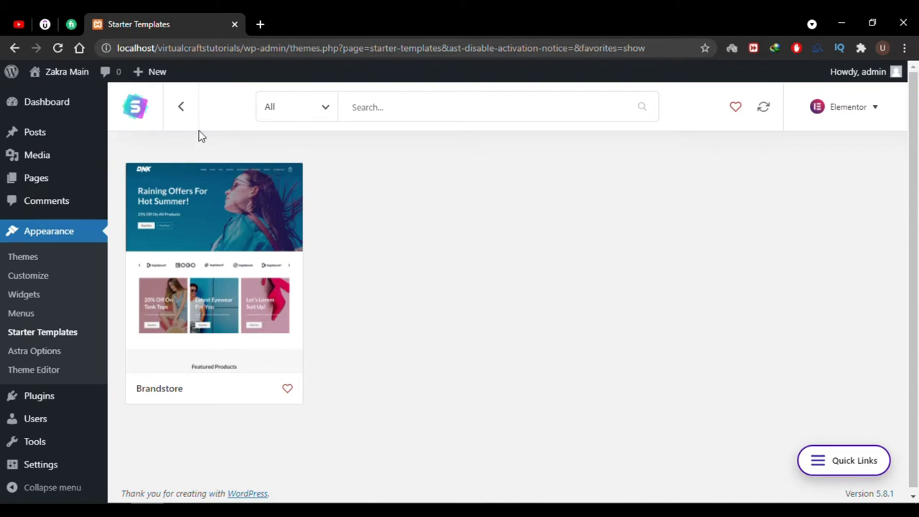
left_click(183, 109)
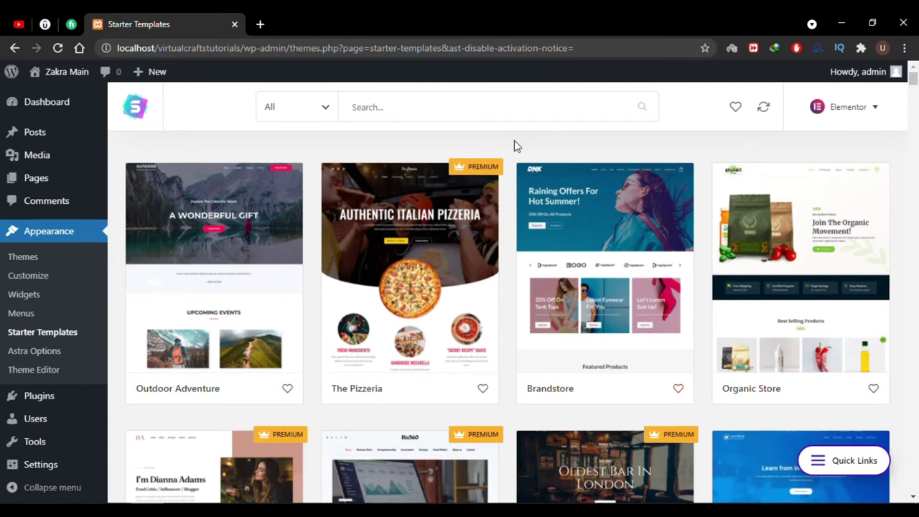
Search the starter templates for 'restau' and open the Steak House kit.
left_click(487, 111)
type("restau")
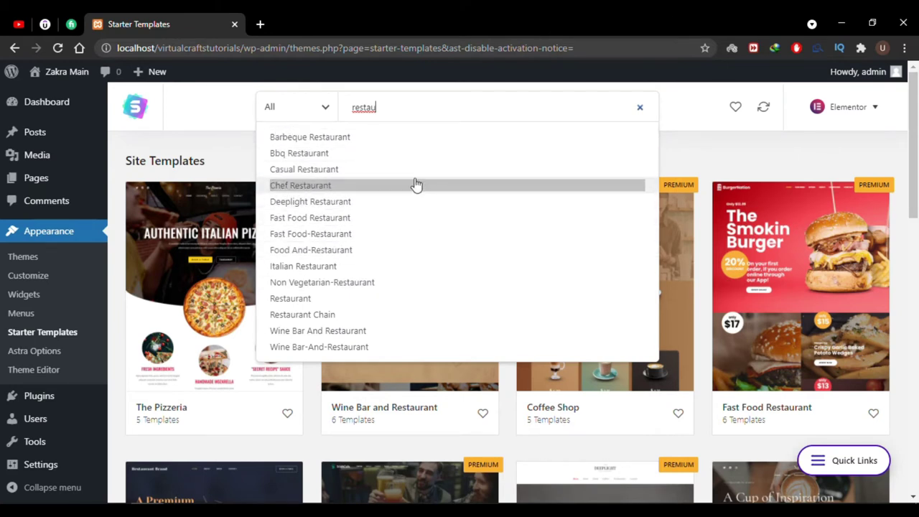
left_click(230, 164)
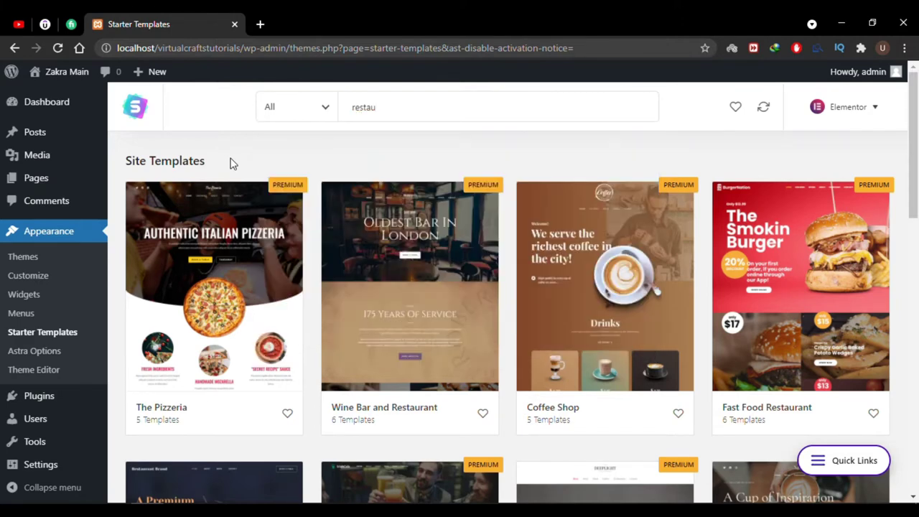
scroll(311, 172, "down", 3)
scroll(311, 172, "down", 3)
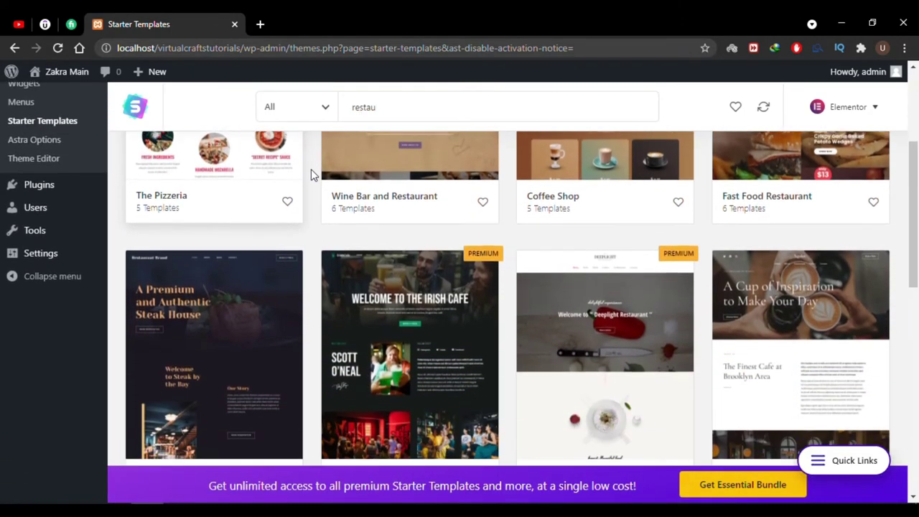
scroll(310, 173, "down", 3)
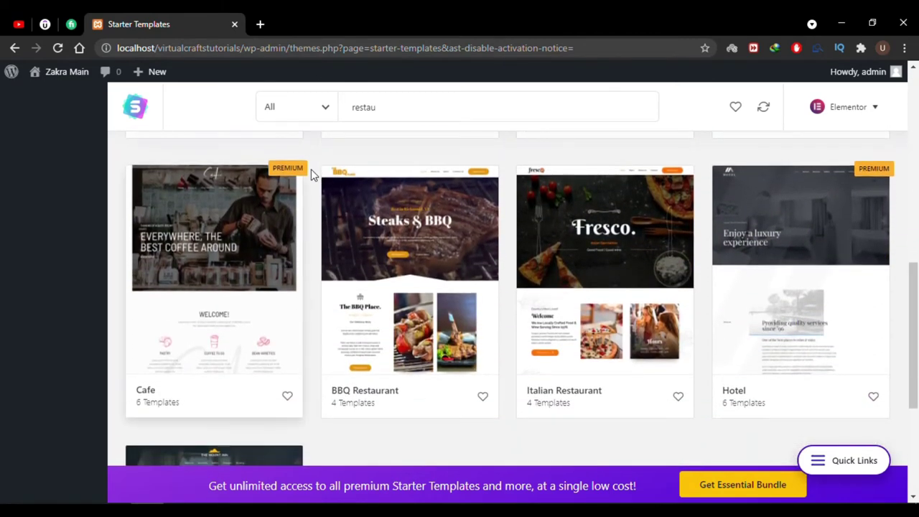
scroll(311, 172, "down", 3)
scroll(311, 173, "up", 5)
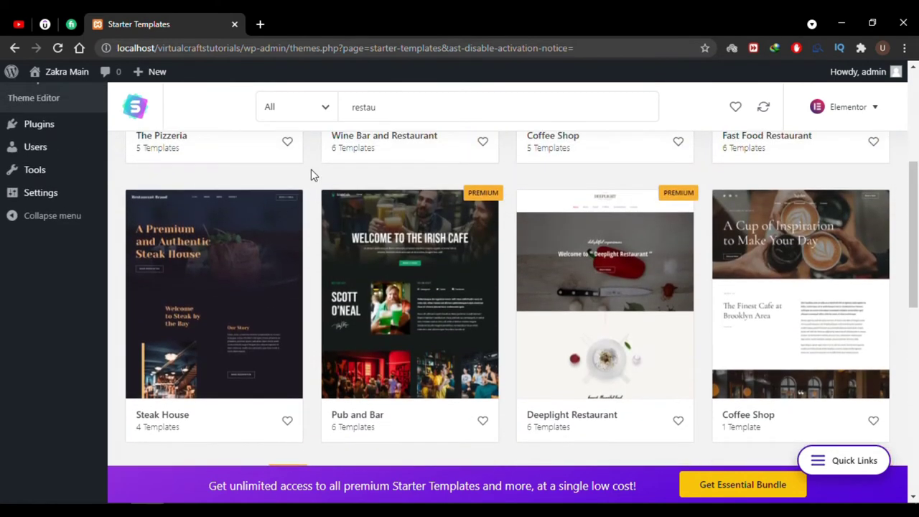
left_click(260, 265)
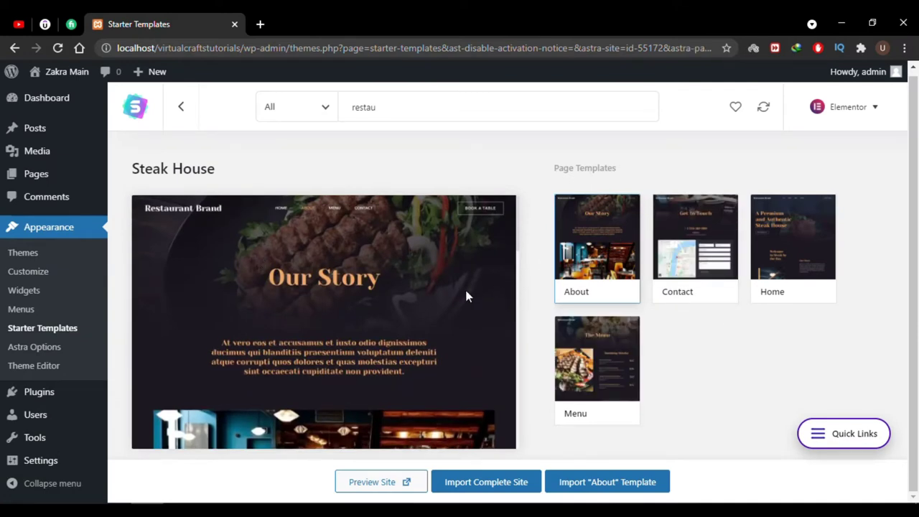
Preview Steak House's Contact and Menu pages, then go back and clear the 'restau' search.
scroll(465, 295, "down", 4)
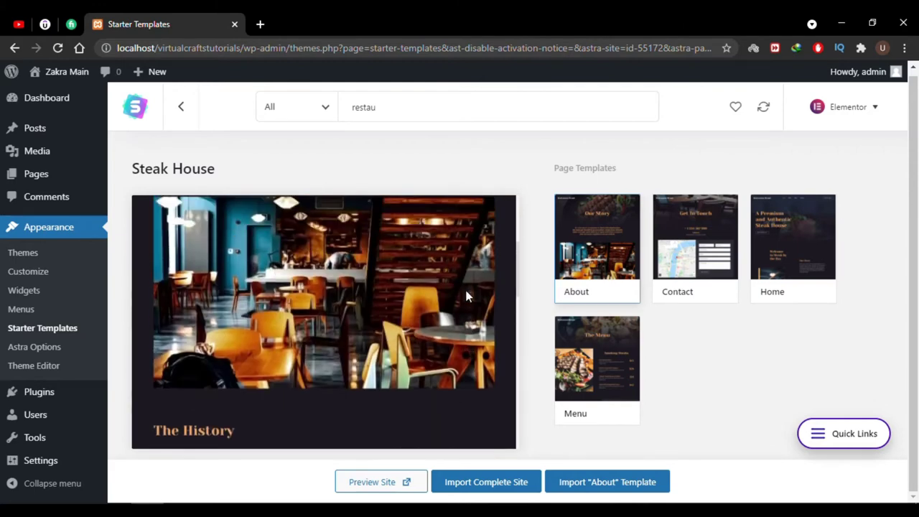
left_click(701, 238)
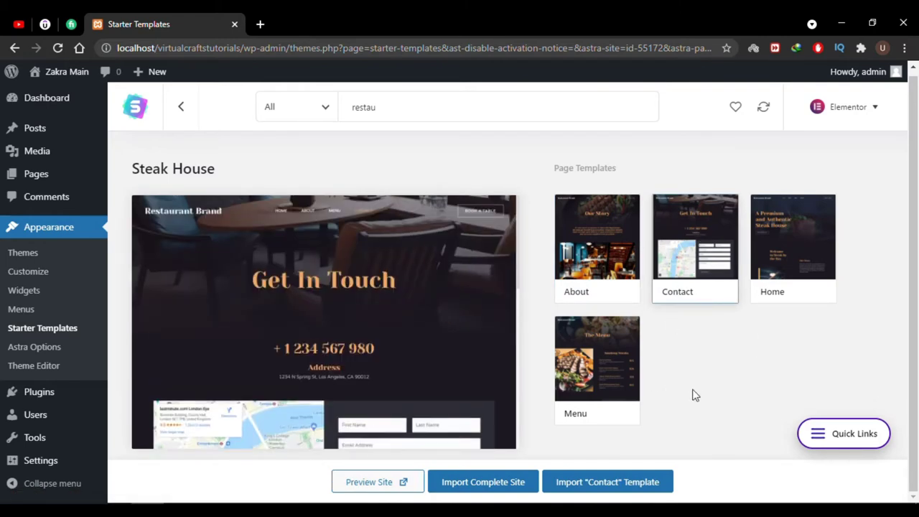
left_click(583, 353)
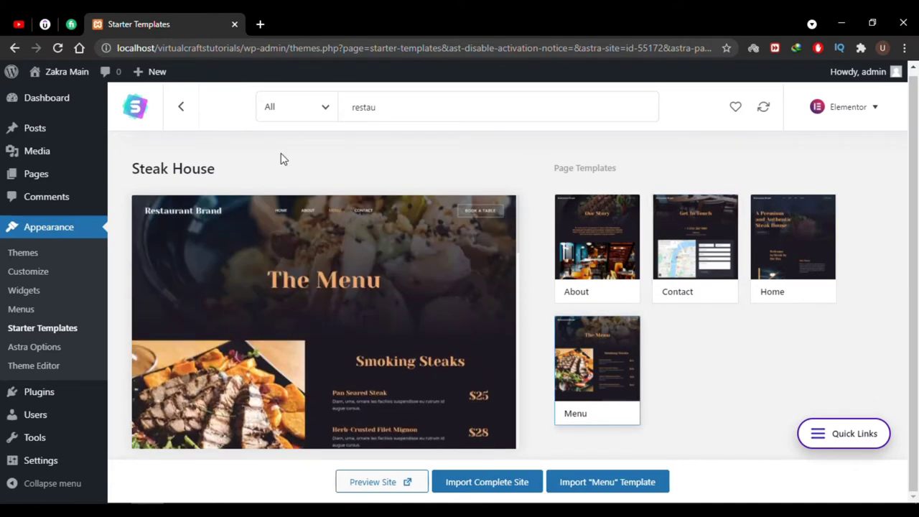
left_click(181, 119)
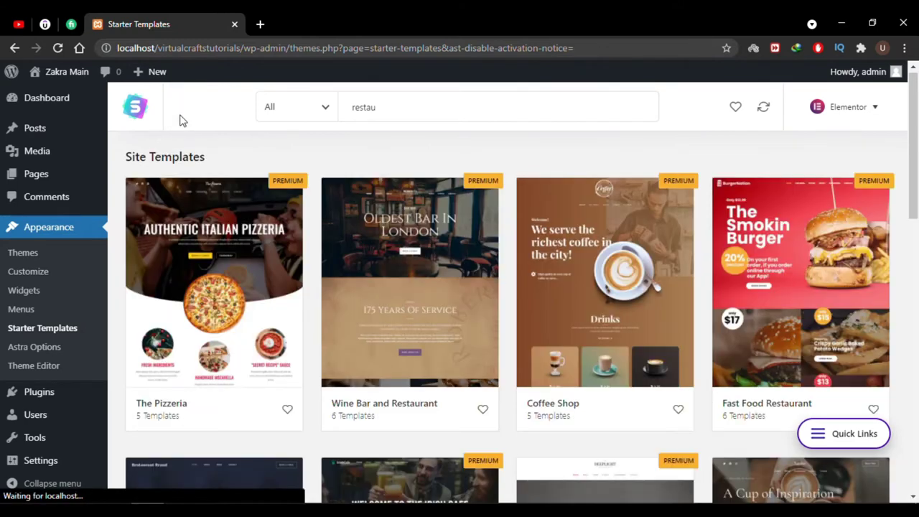
left_click(467, 108)
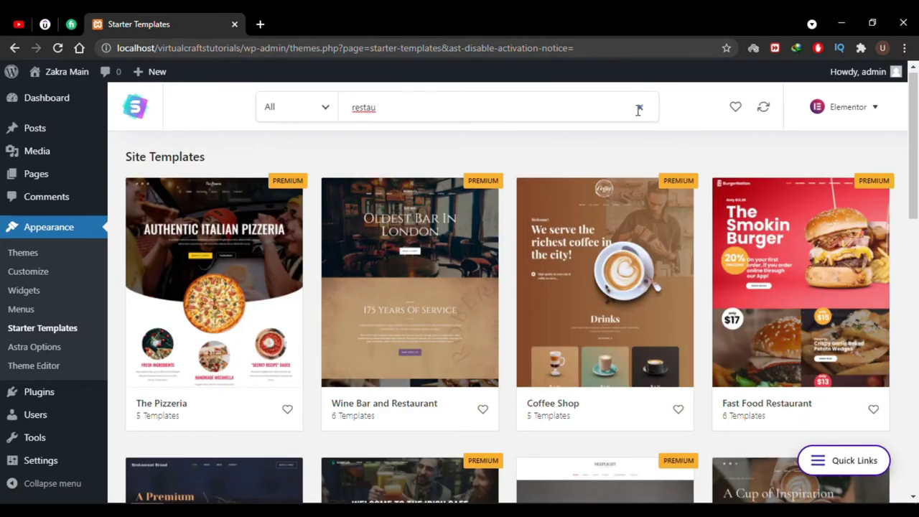
left_click(640, 109)
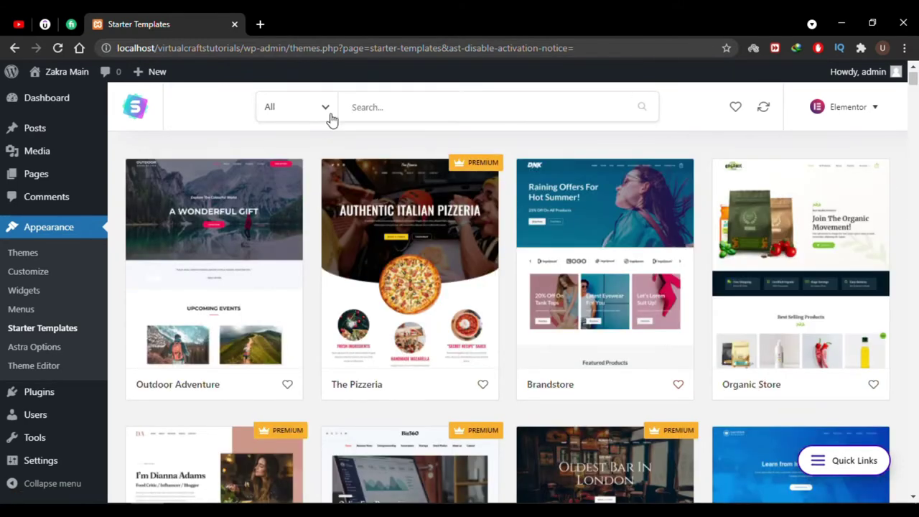
Filter the starter templates to Free ones and scroll through the results.
left_click(325, 115)
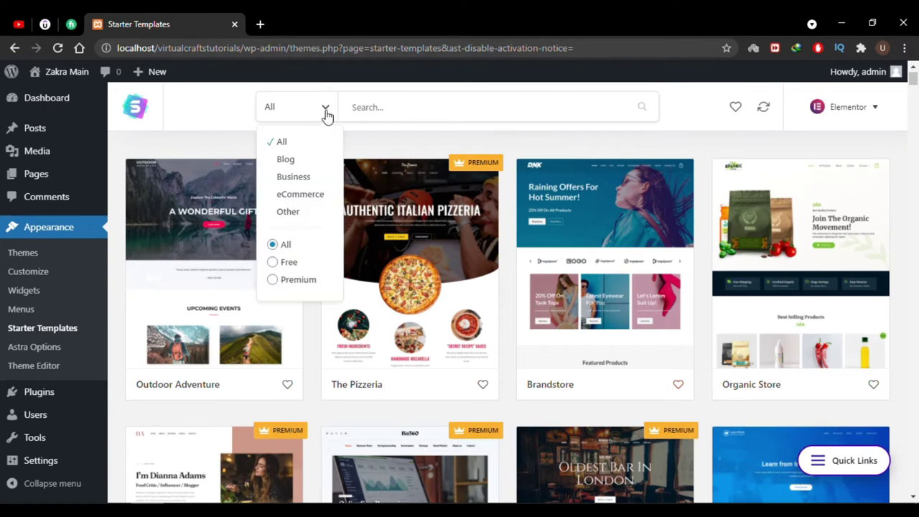
left_click(290, 263)
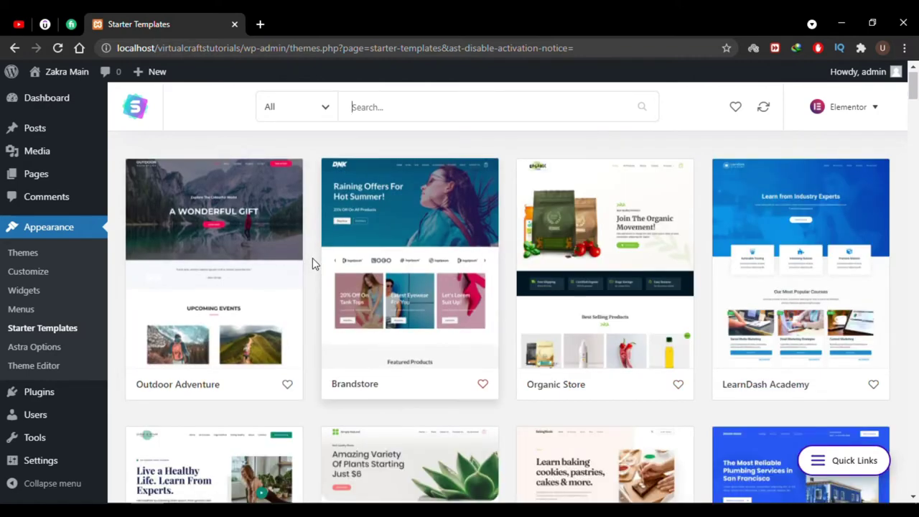
scroll(313, 260, "down", 1)
scroll(312, 258, "down", 3)
scroll(312, 258, "up", 3)
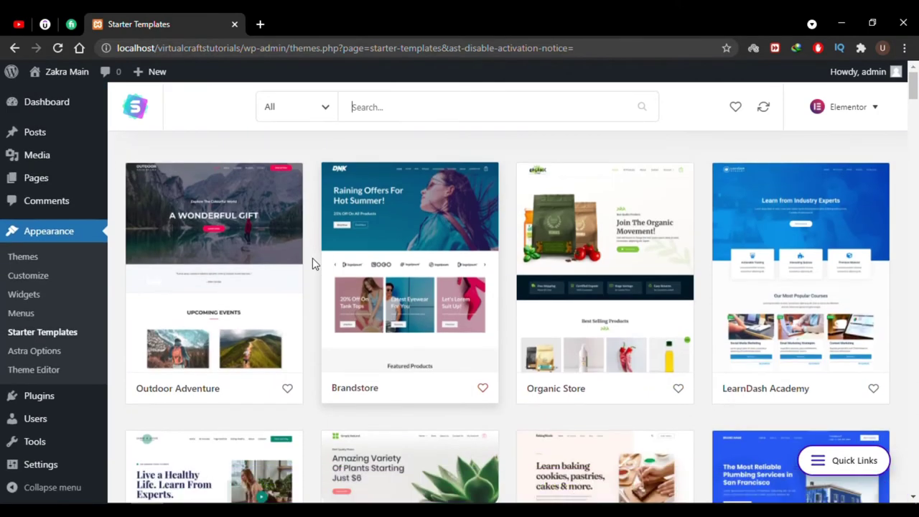
scroll(312, 259, "down", 15)
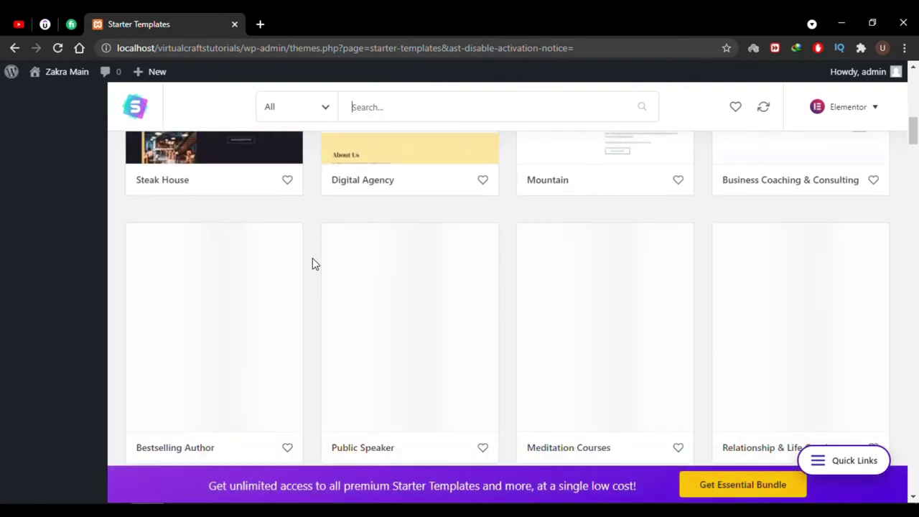
scroll(314, 262, "down", 12)
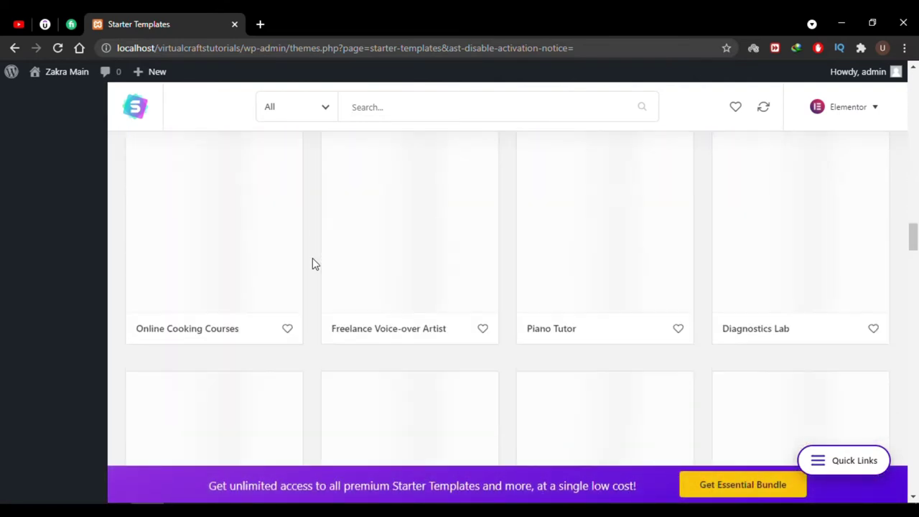
scroll(312, 263, "down", 3)
scroll(312, 263, "up", 12)
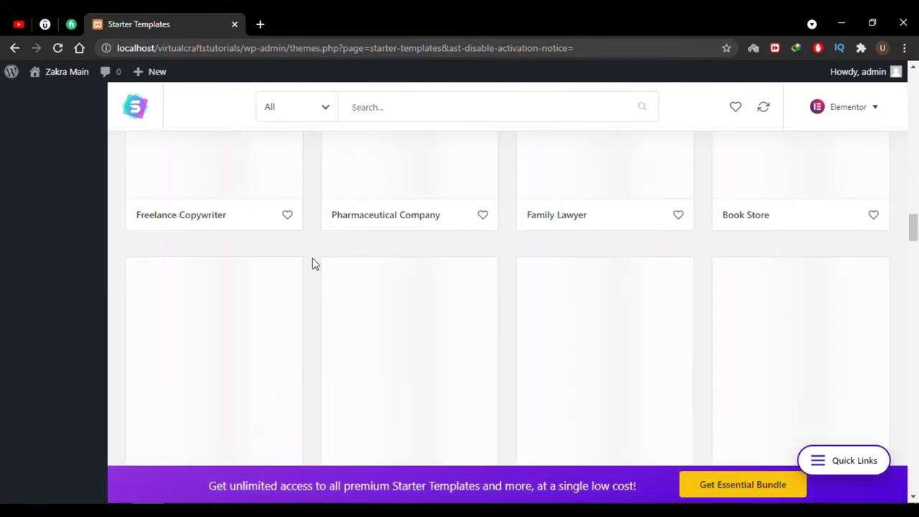
scroll(312, 264, "up", 7)
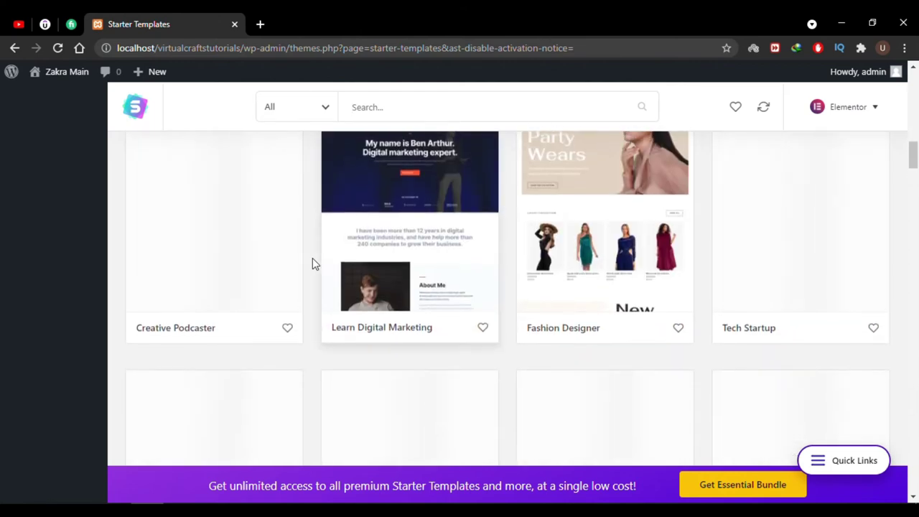
scroll(312, 263, "up", 2)
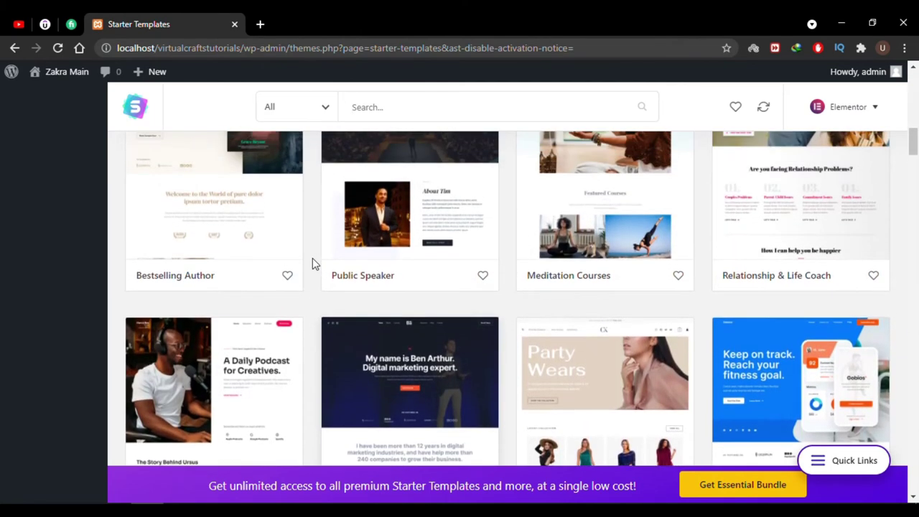
scroll(313, 262, "up", 10)
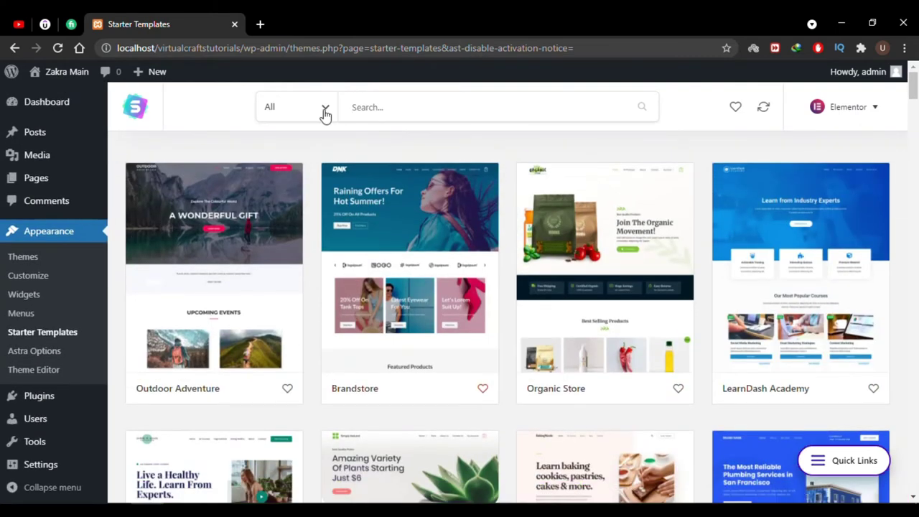
Switch the category filter to eCommerce and browse the listed templates.
left_click(324, 109)
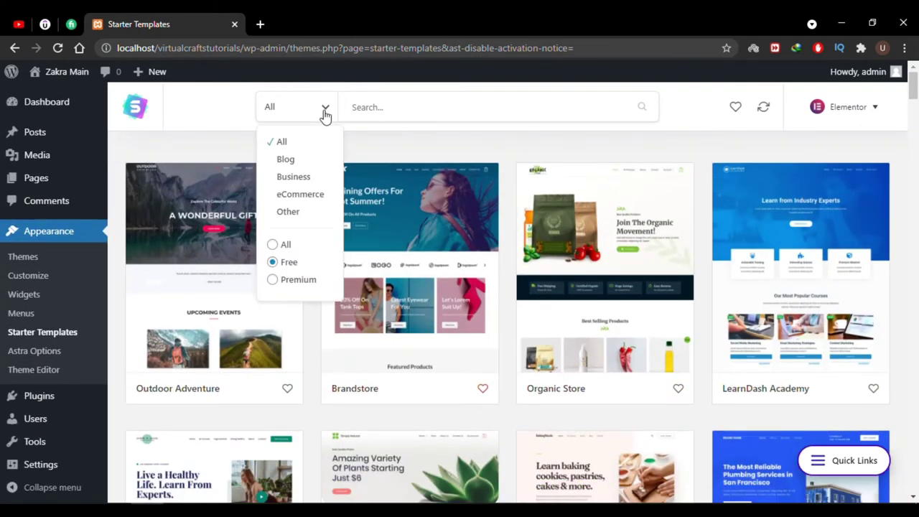
left_click(309, 196)
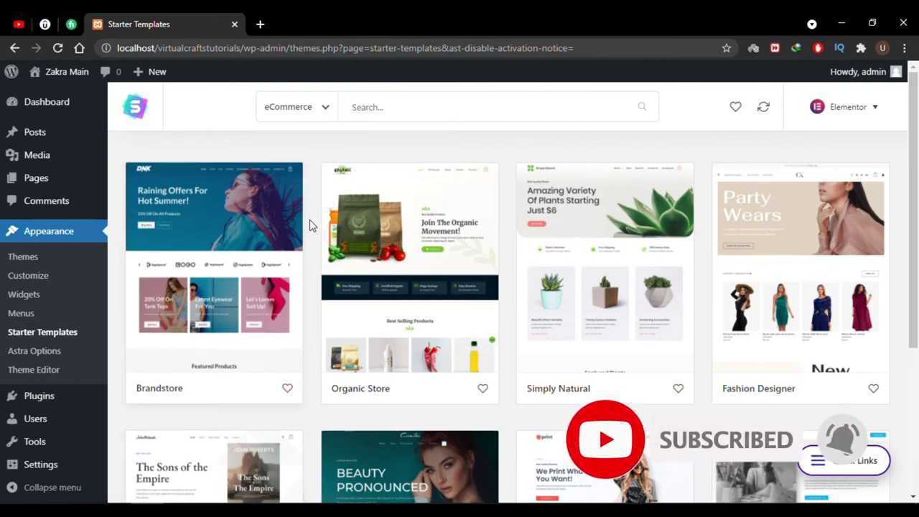
scroll(310, 226, "down", 3)
scroll(310, 225, "down", 1)
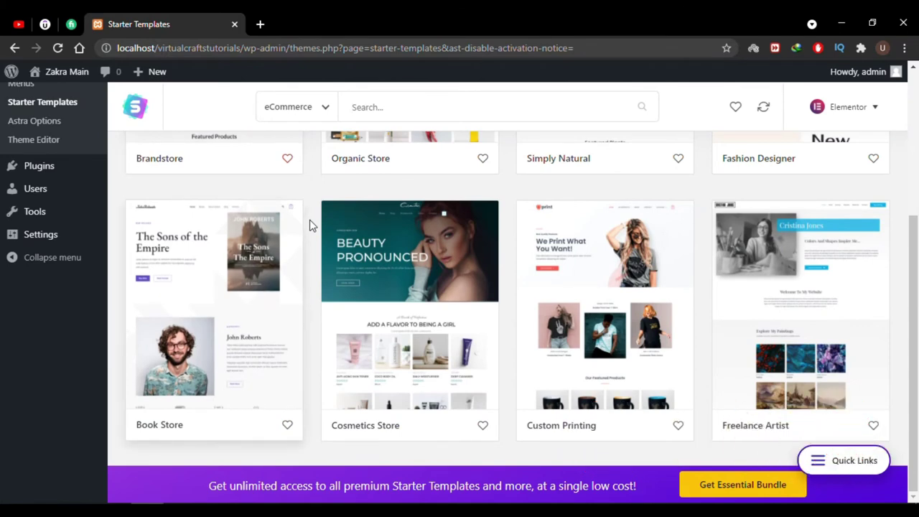
scroll(310, 225, "up", 4)
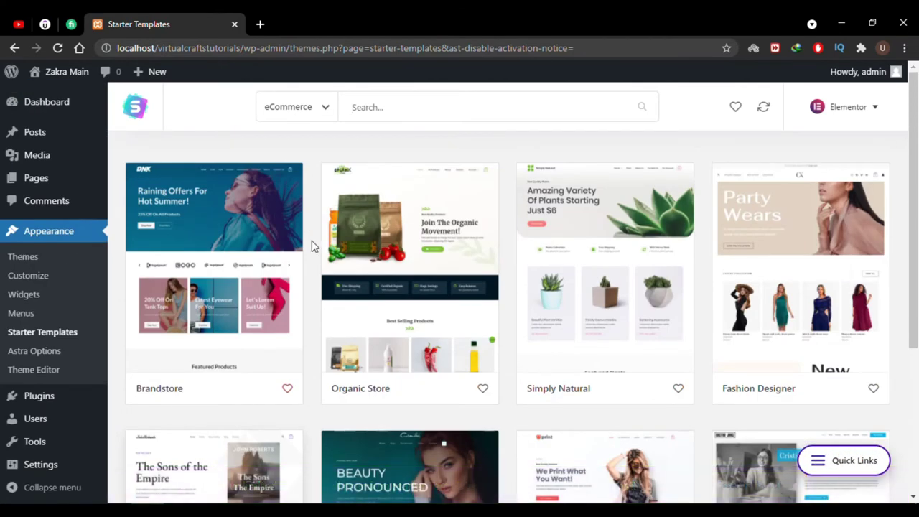
scroll(311, 245, "down", 4)
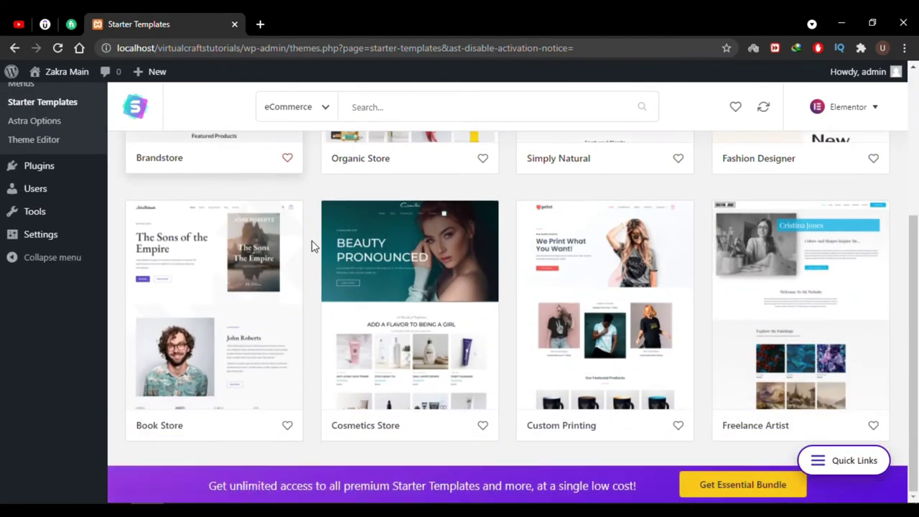
Open the Cosmetics Store kit and preview its Contact and Home page designs.
left_click(436, 267)
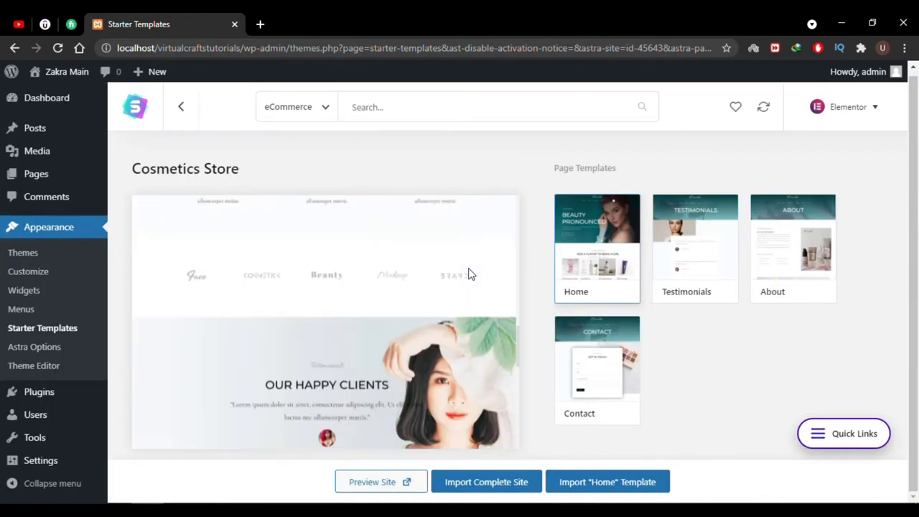
left_click(617, 387)
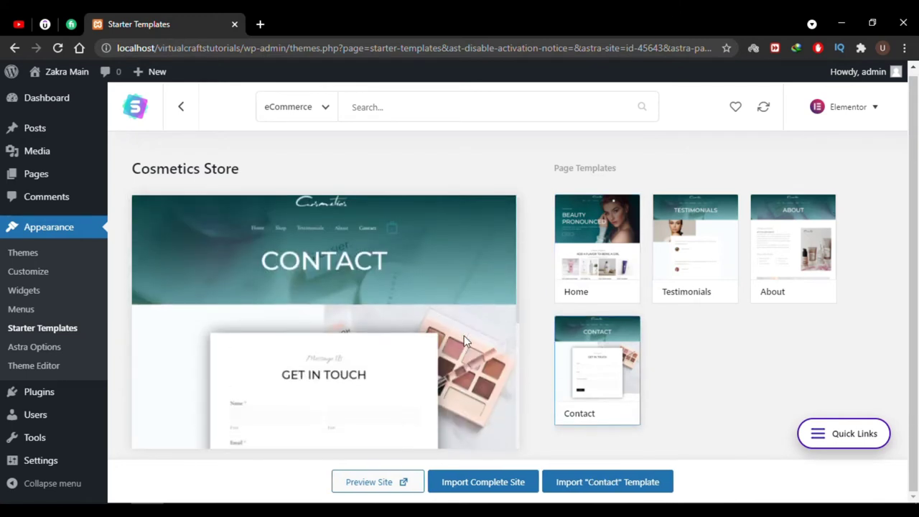
left_click(580, 240)
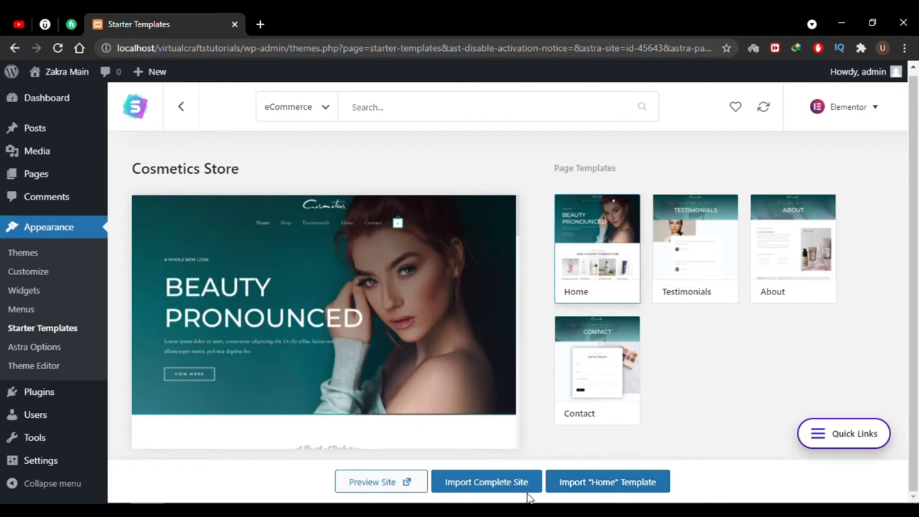
Start the full Cosmetics Store import as an Expert building for Myself/My company, skipping contact details.
left_click(482, 489)
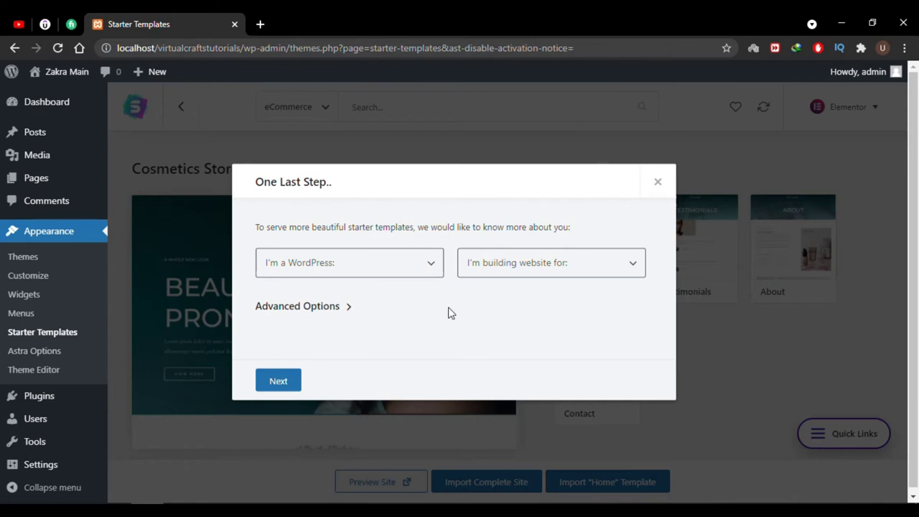
left_click(430, 268)
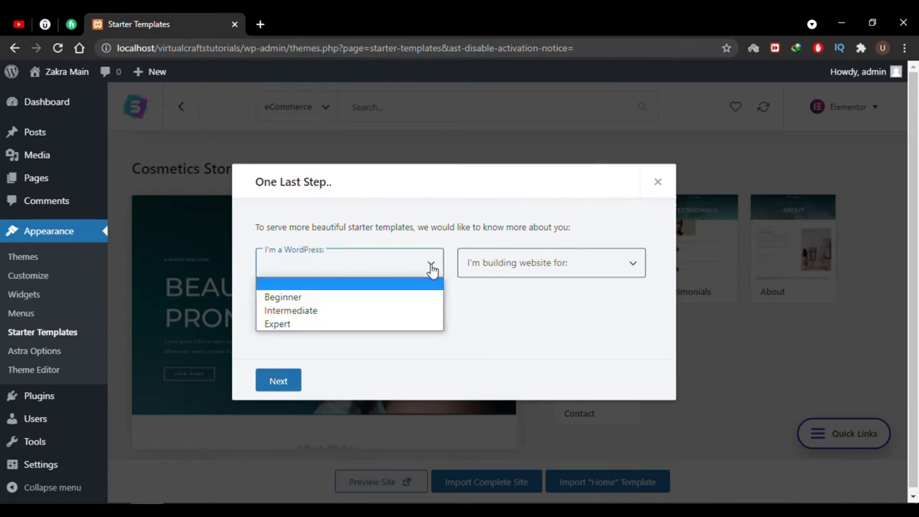
left_click(387, 324)
left_click(601, 266)
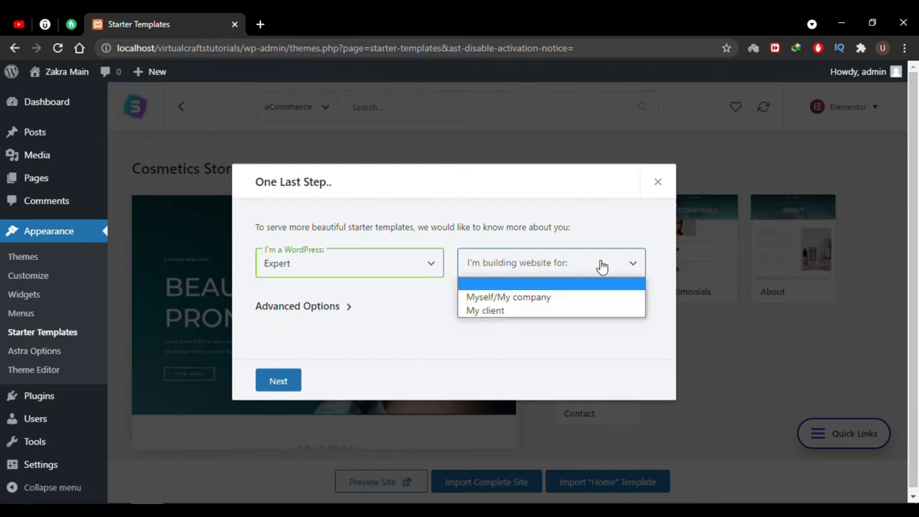
left_click(572, 301)
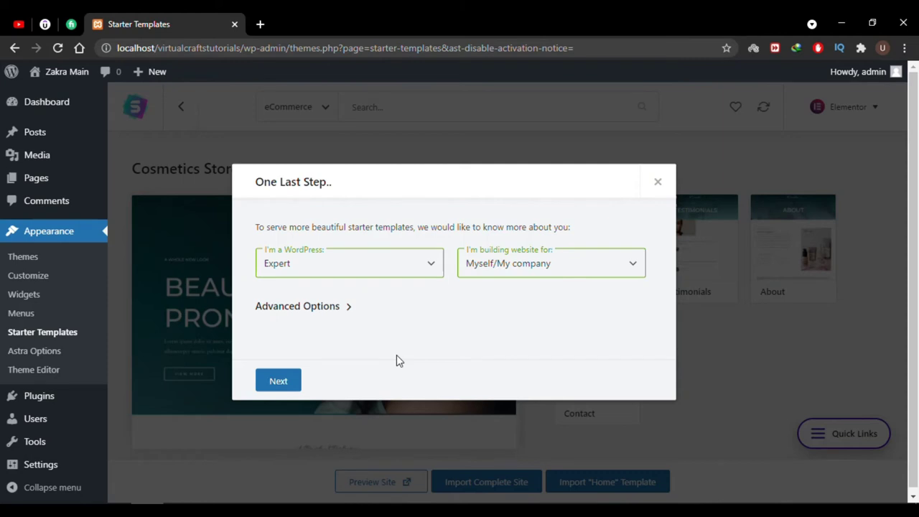
left_click(292, 390)
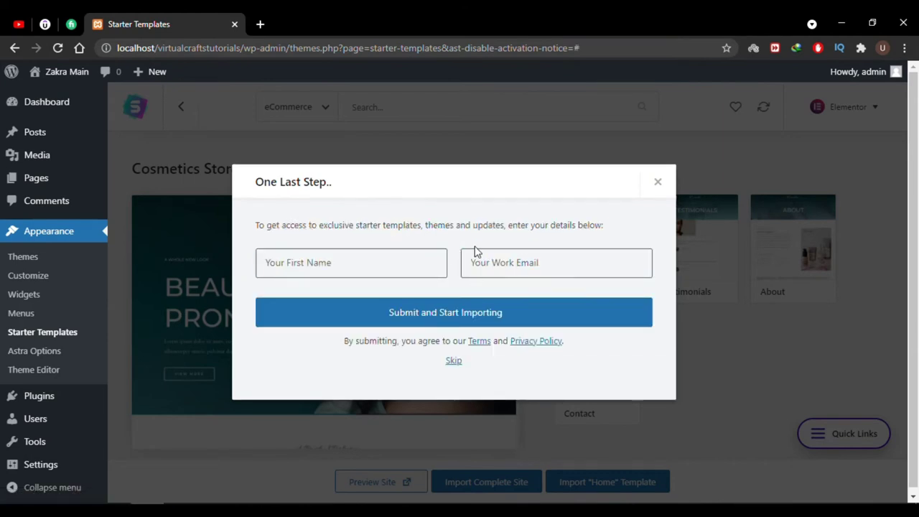
left_click(453, 361)
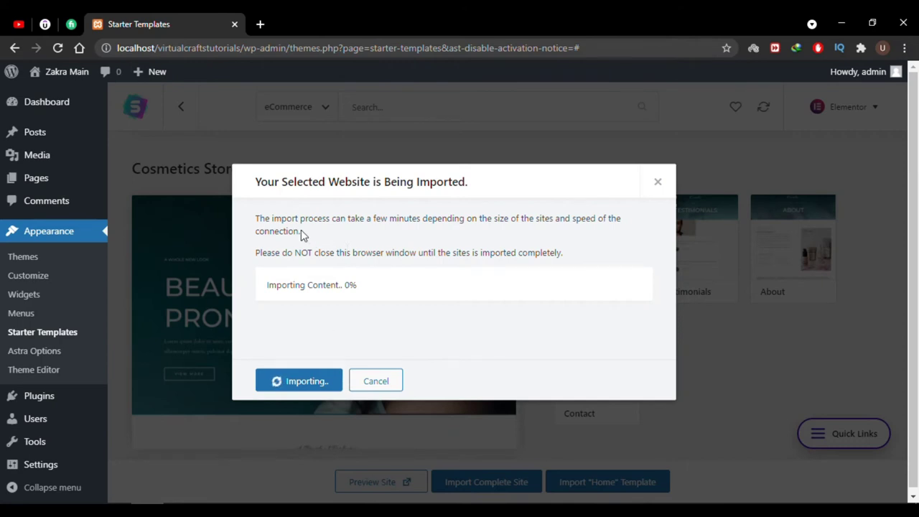
Wait for the import to succeed, then open the imported site with View Site.
left_click_drag(282, 218, 309, 235)
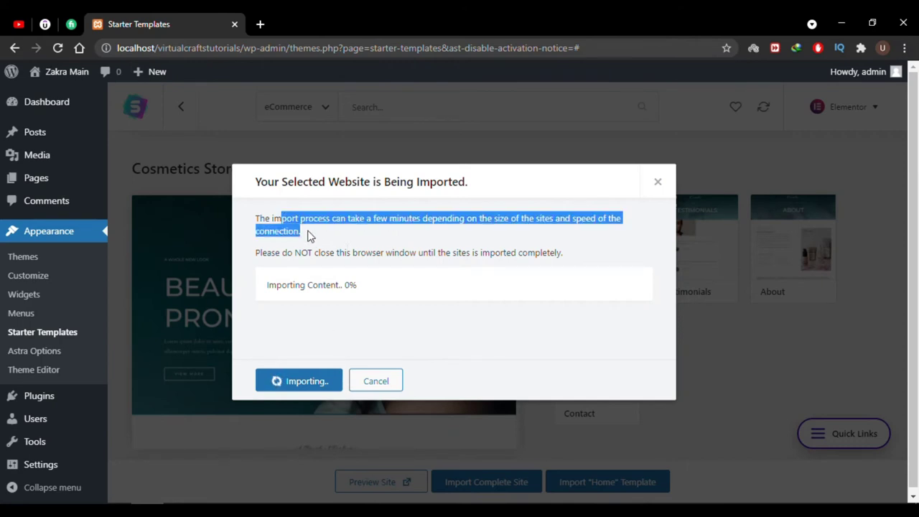
left_click(309, 235)
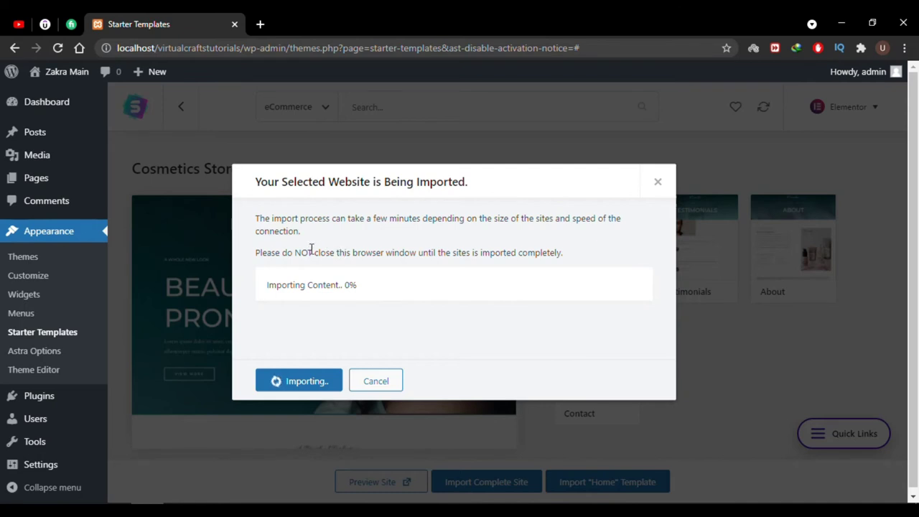
left_click_drag(293, 255, 521, 249)
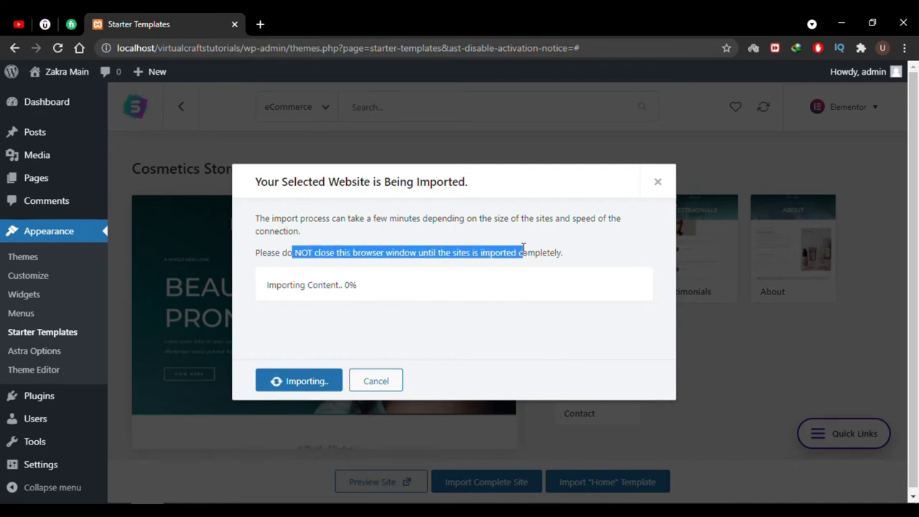
left_click(523, 248)
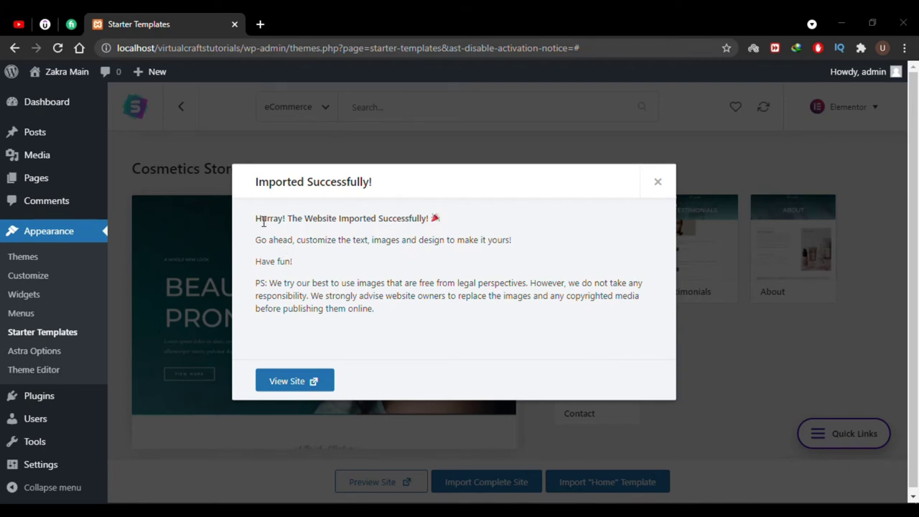
left_click_drag(257, 218, 439, 219)
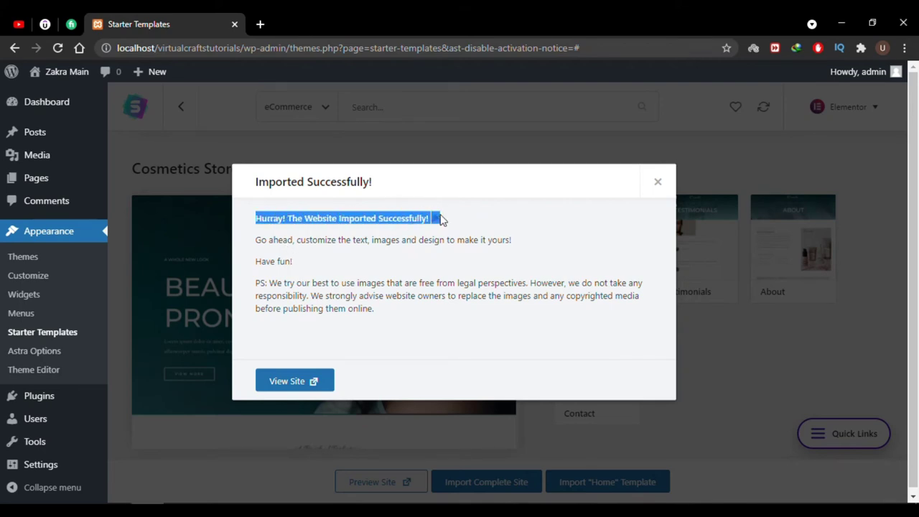
left_click(384, 346)
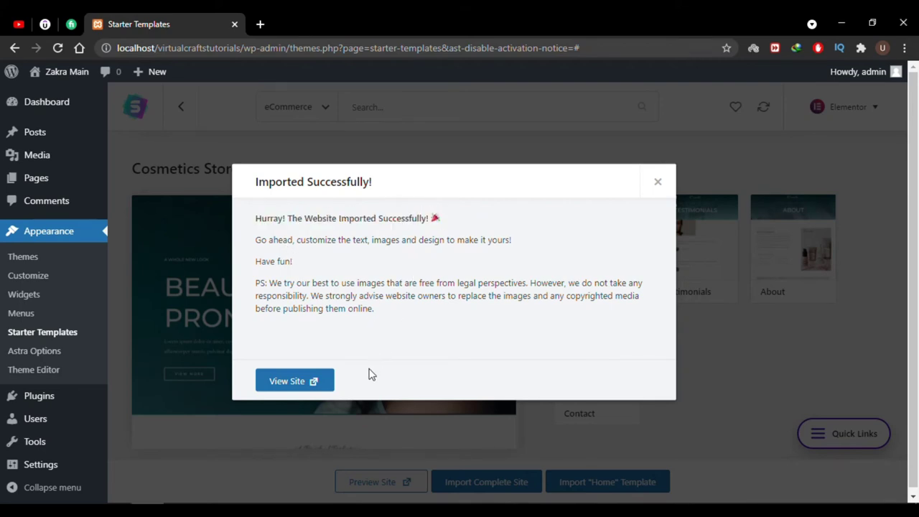
left_click(311, 383)
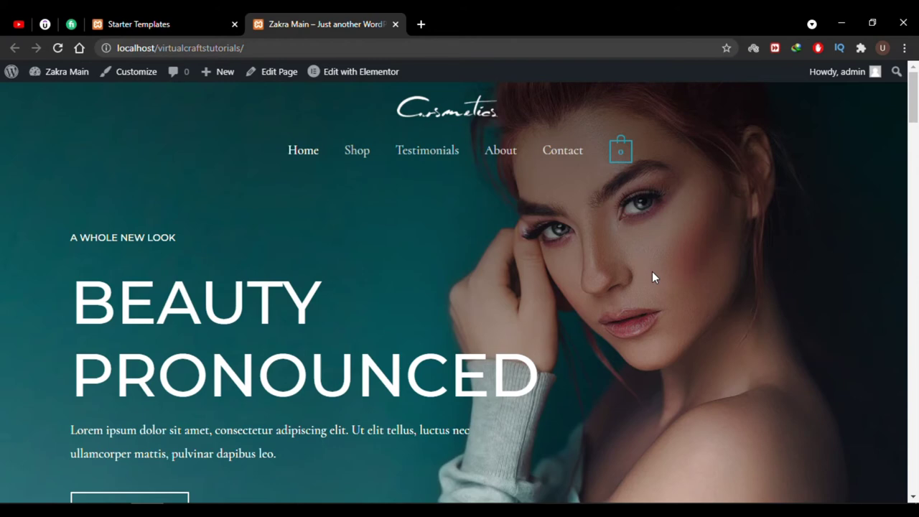
Scroll through the imported cosmetics site's home page.
scroll(650, 264, "down", 8)
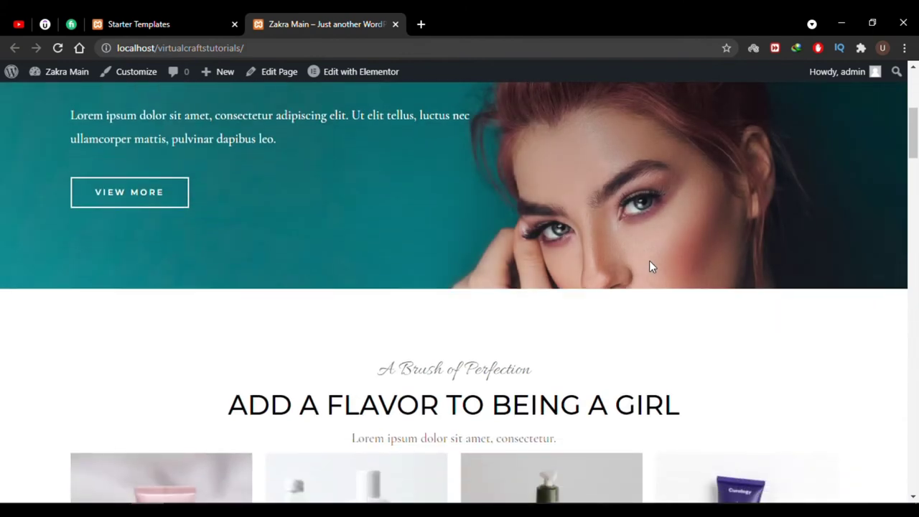
scroll(652, 267, "down", 7)
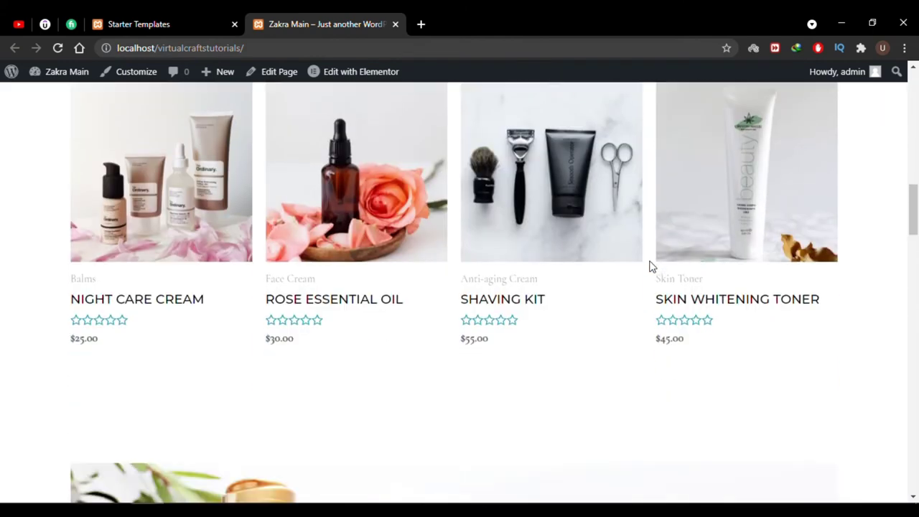
scroll(652, 267, "down", 2)
scroll(652, 267, "up", 1)
scroll(652, 267, "down", 5)
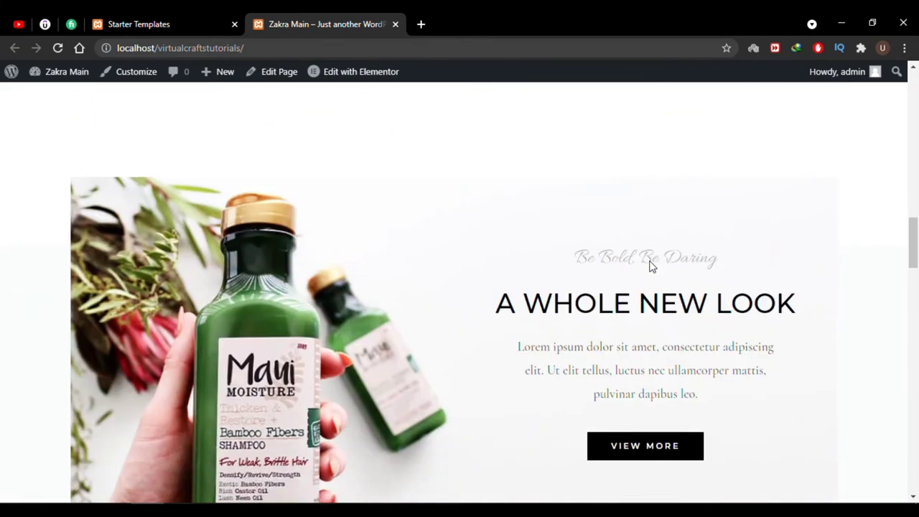
scroll(651, 267, "down", 10)
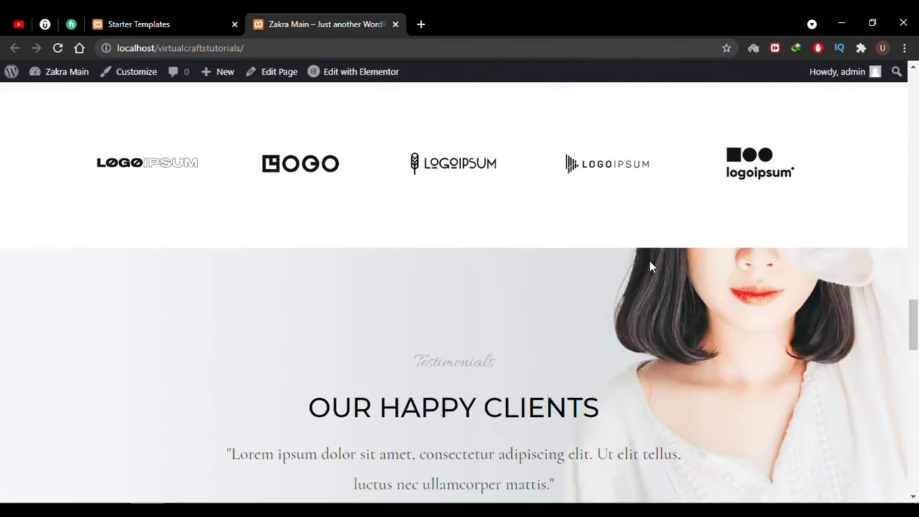
scroll(650, 267, "down", 14)
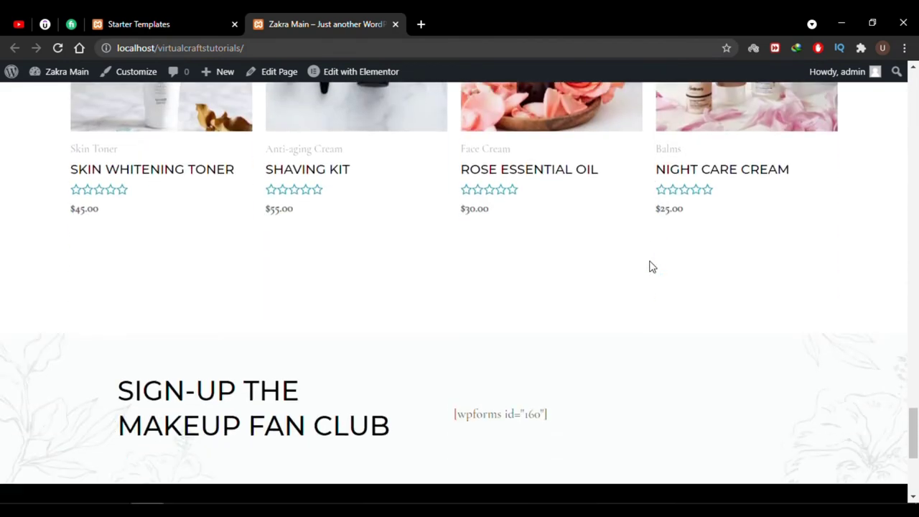
scroll(650, 267, "up", 15)
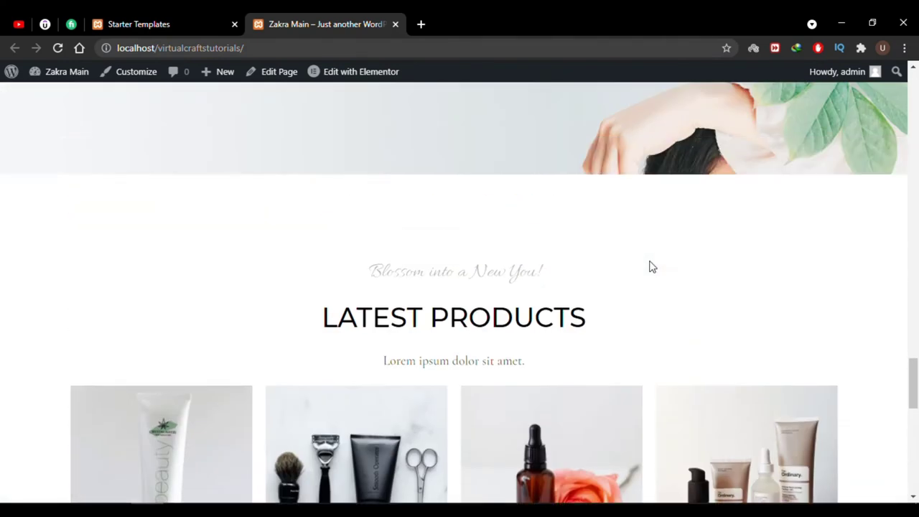
scroll(652, 267, "up", 8)
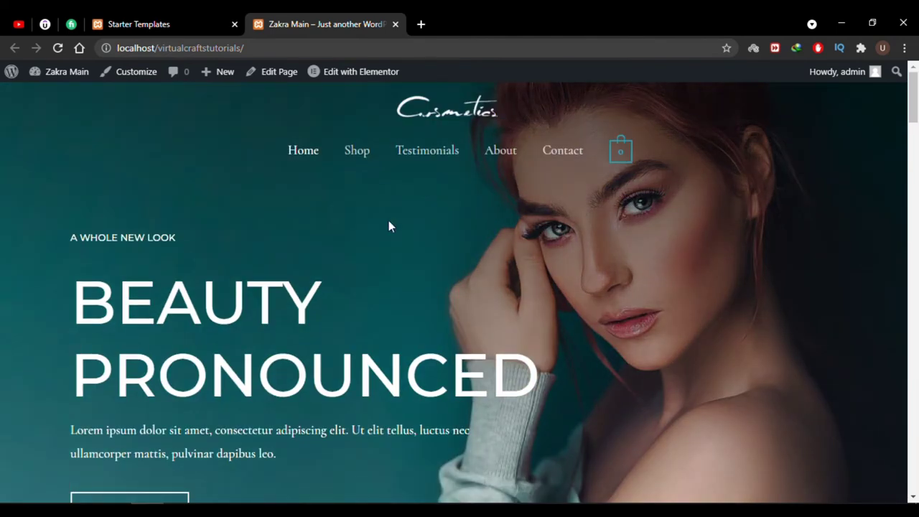
Browse the Shop page and look at its sorting options without changing them.
left_click(357, 164)
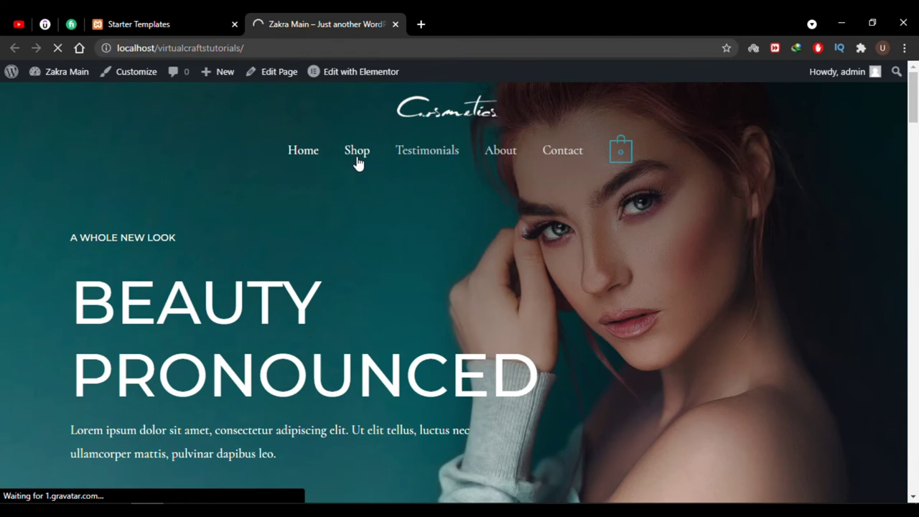
scroll(21, 292, "down", 3)
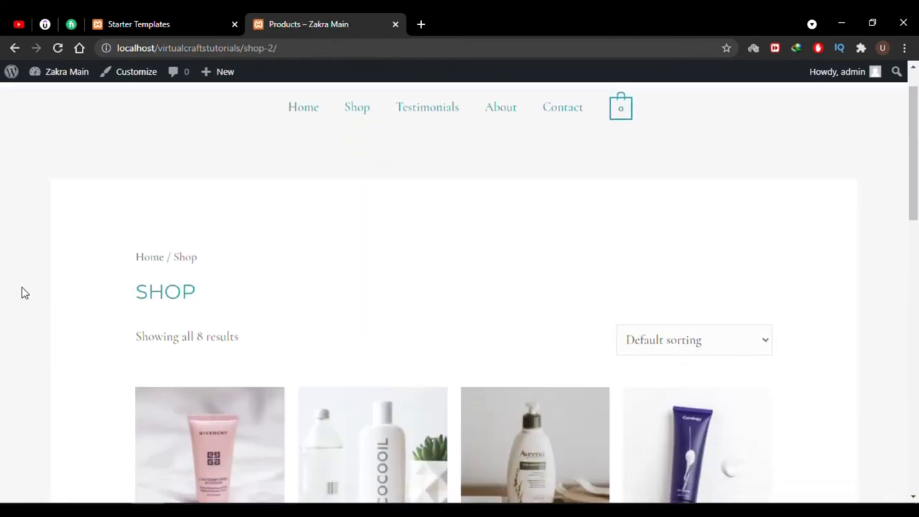
scroll(22, 292, "down", 3)
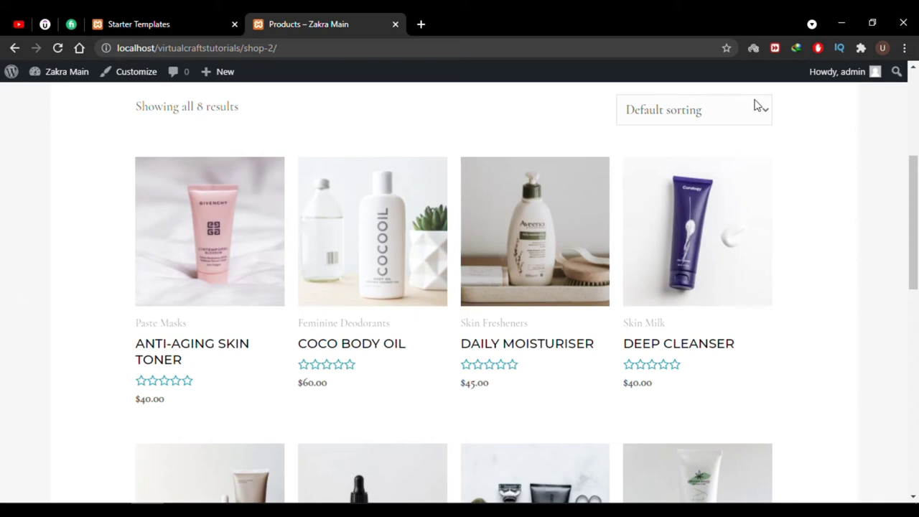
left_click(759, 115)
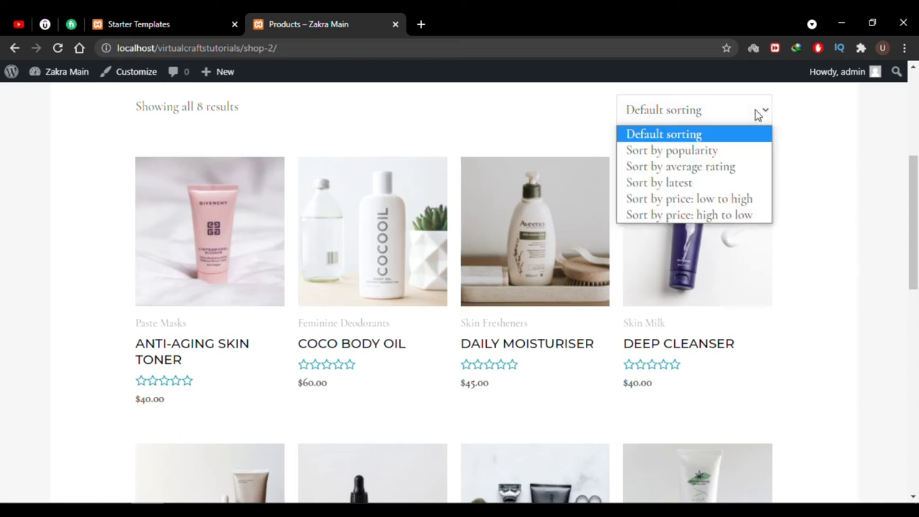
left_click(823, 158)
scroll(392, 260, "down", 4)
scroll(392, 264, "up", 7)
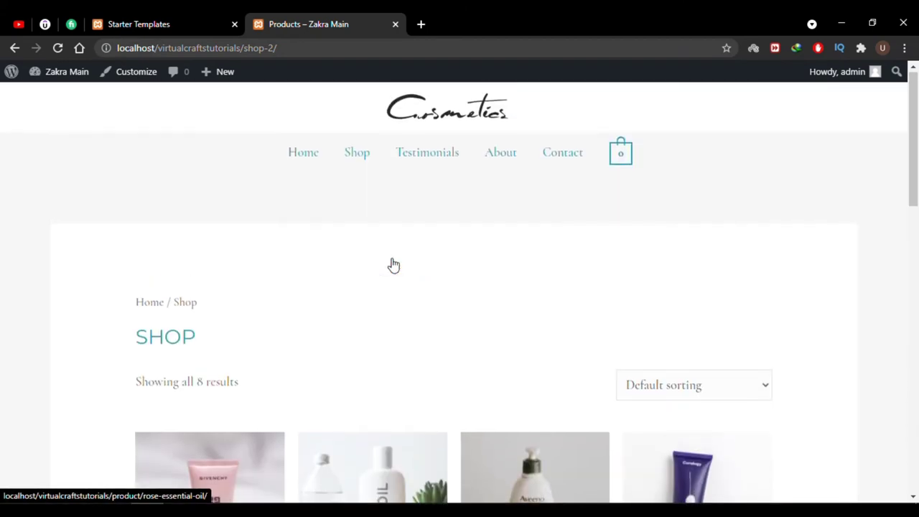
Look over the About page, then return to the Starter Templates admin tab.
left_click(502, 158)
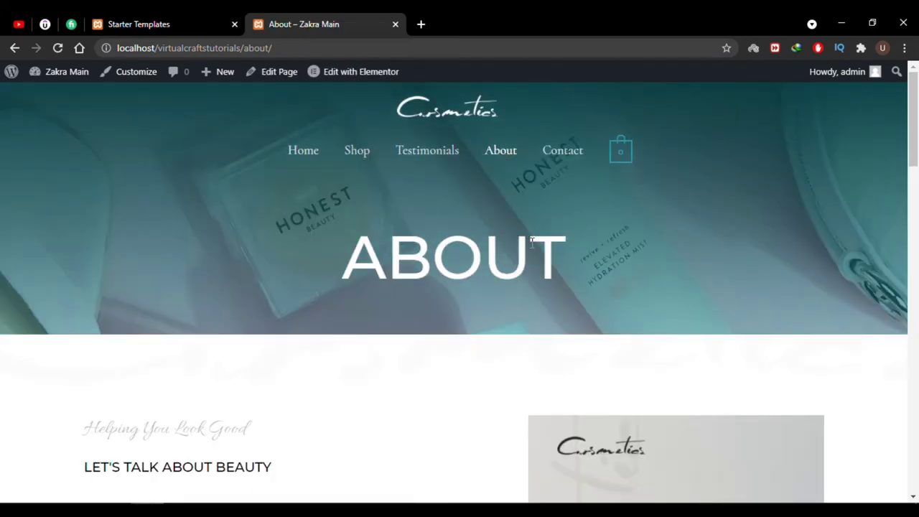
scroll(426, 363, "down", 10)
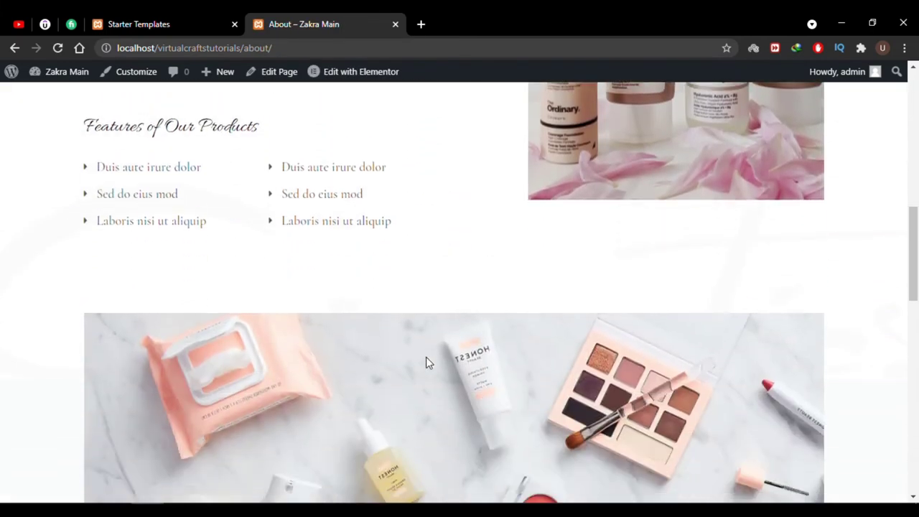
scroll(426, 359, "down", 6)
scroll(426, 359, "up", 20)
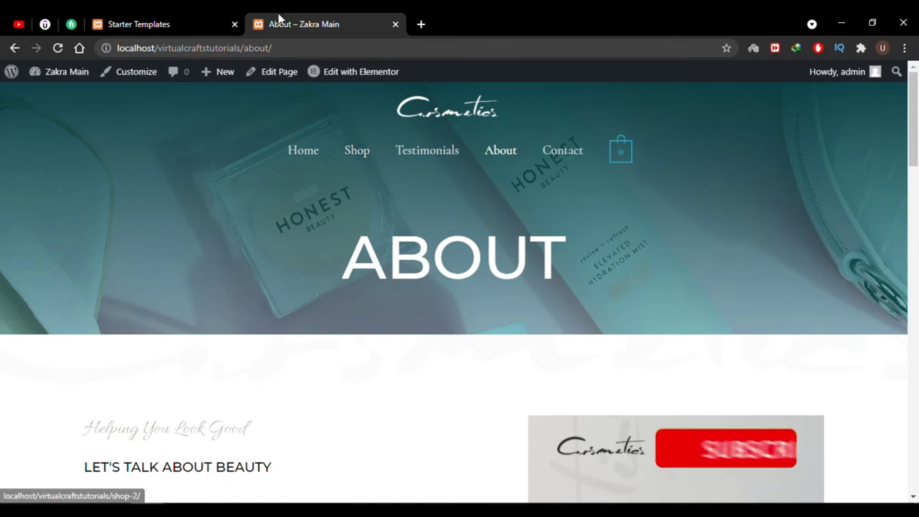
left_click(177, 20)
scroll(122, 164, "up", 3)
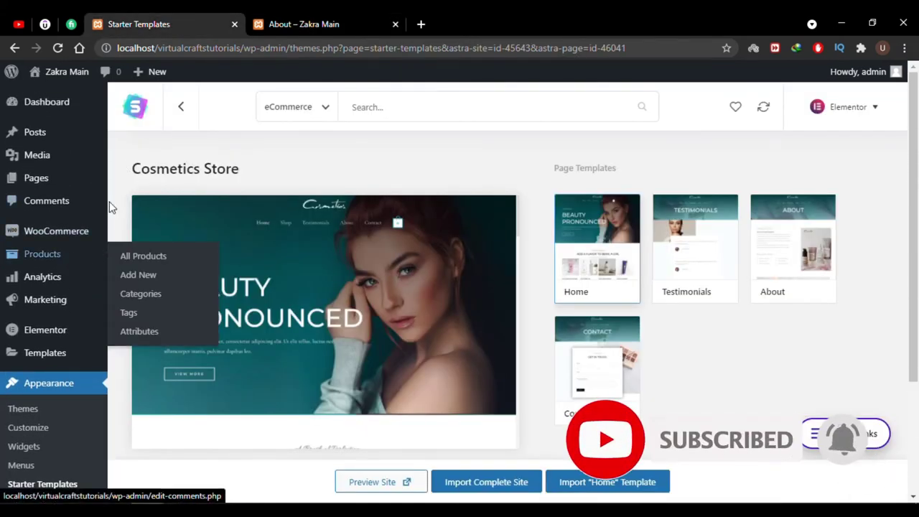
Open All Products and scroll through the 8 imported products.
mouse_move(70, 254)
left_click(137, 256)
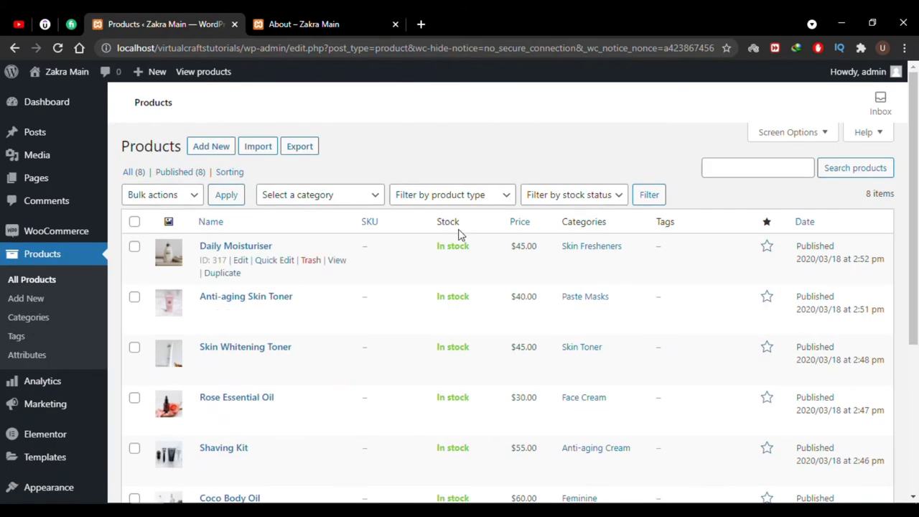
scroll(636, 161, "down", 4)
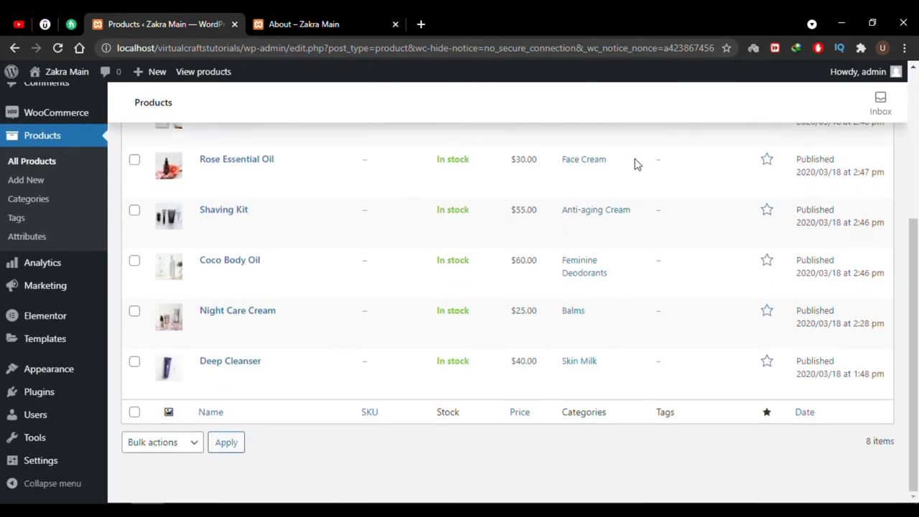
scroll(635, 160, "up", 4)
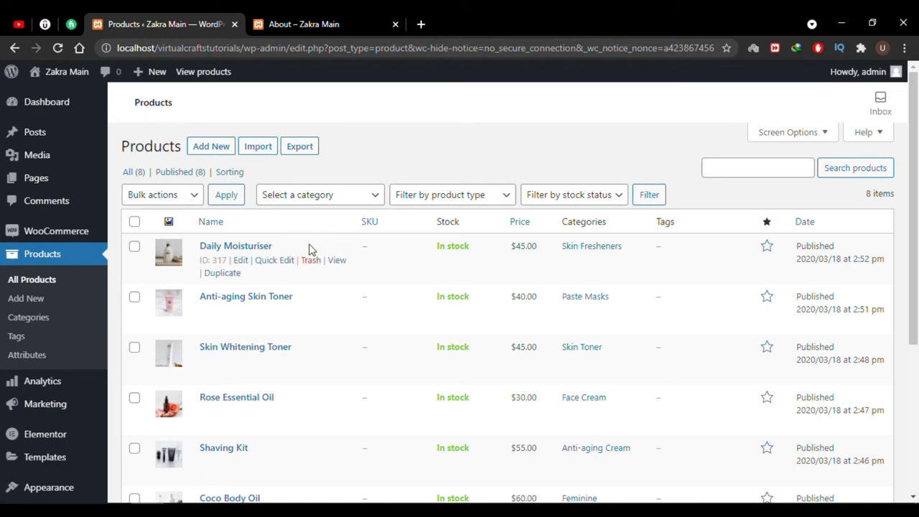
Open Daily Moisturiser and enter a sale price of 40 beside its 45 regular price.
mouse_move(287, 251)
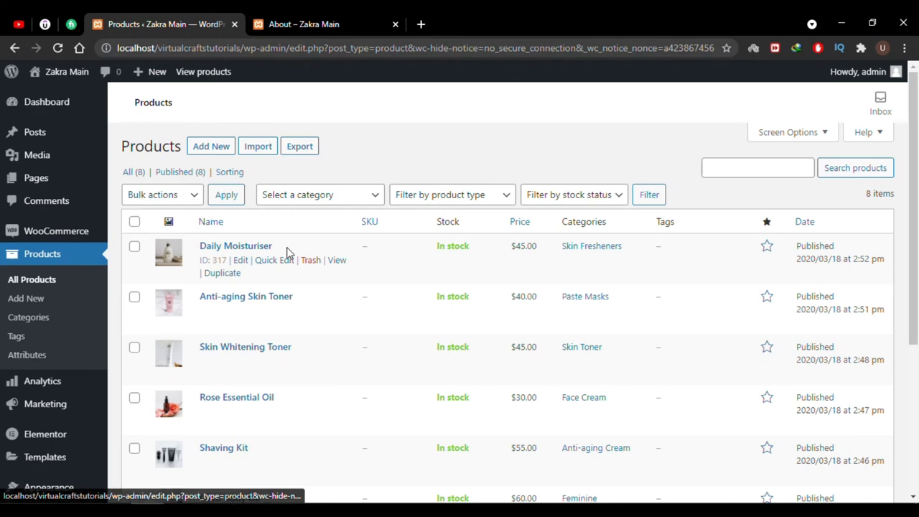
left_click(241, 263)
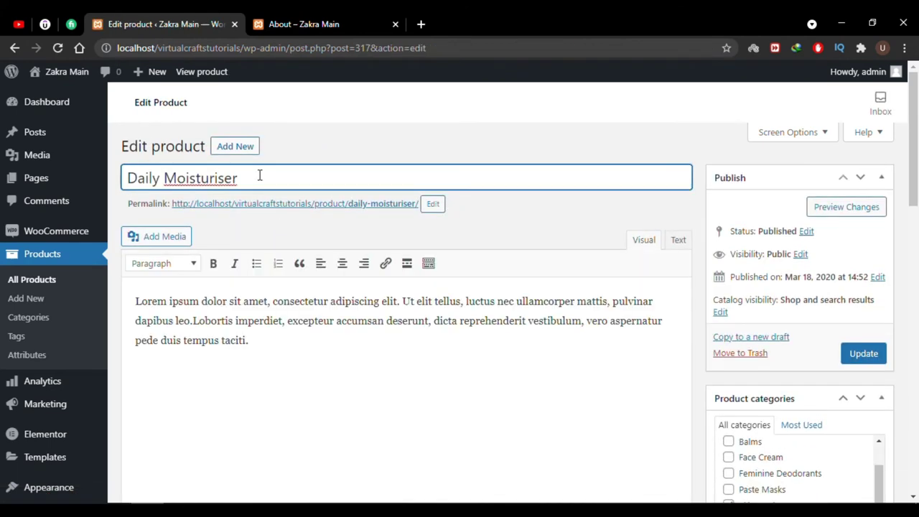
left_click(246, 178)
scroll(512, 243, "down", 5)
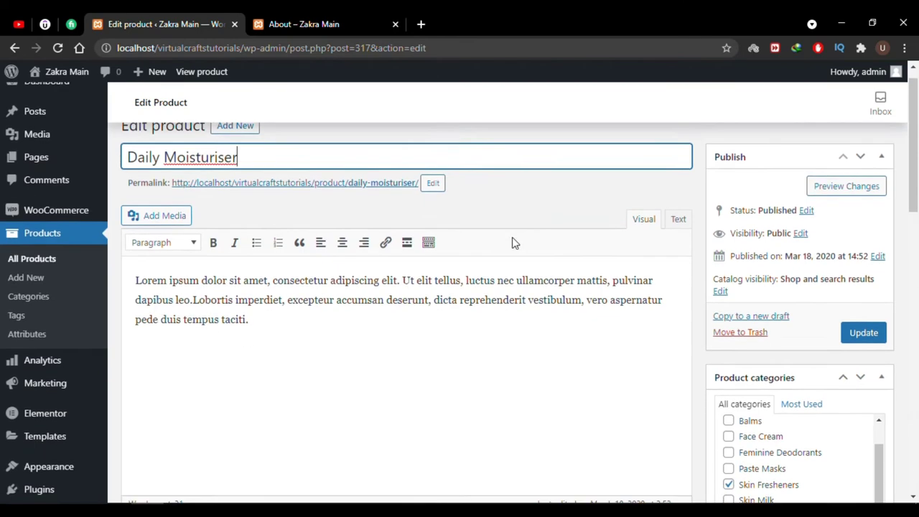
left_click(376, 228)
double_click(372, 230)
left_click(369, 229)
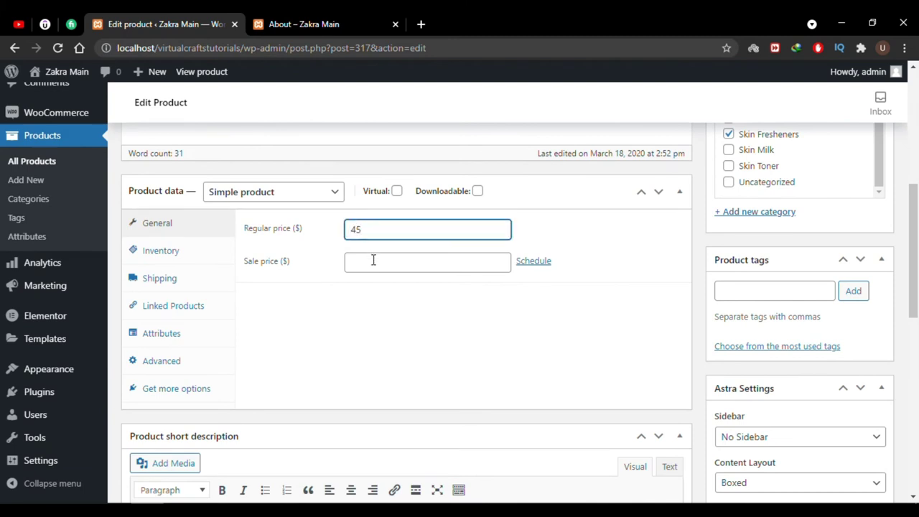
left_click(373, 259)
type("40")
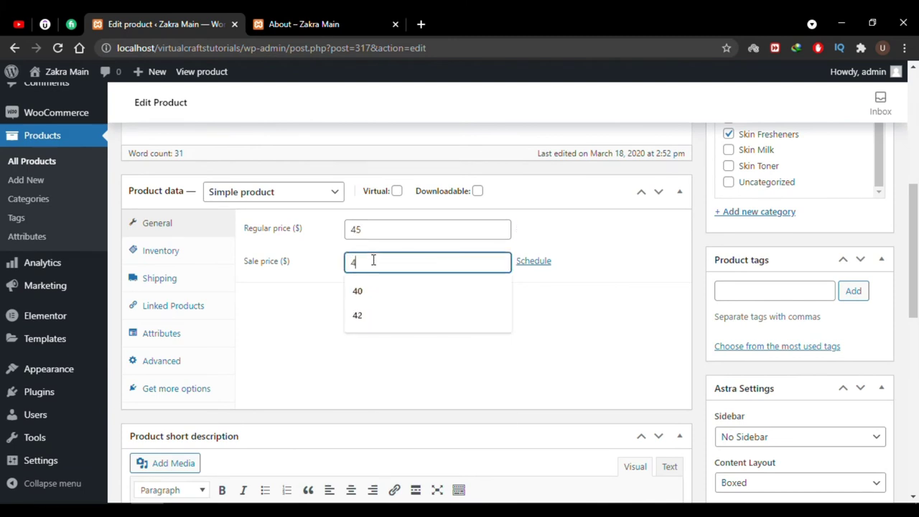
Review the product type, Inventory and Shipping settings, leaving them unchanged.
left_click(335, 192)
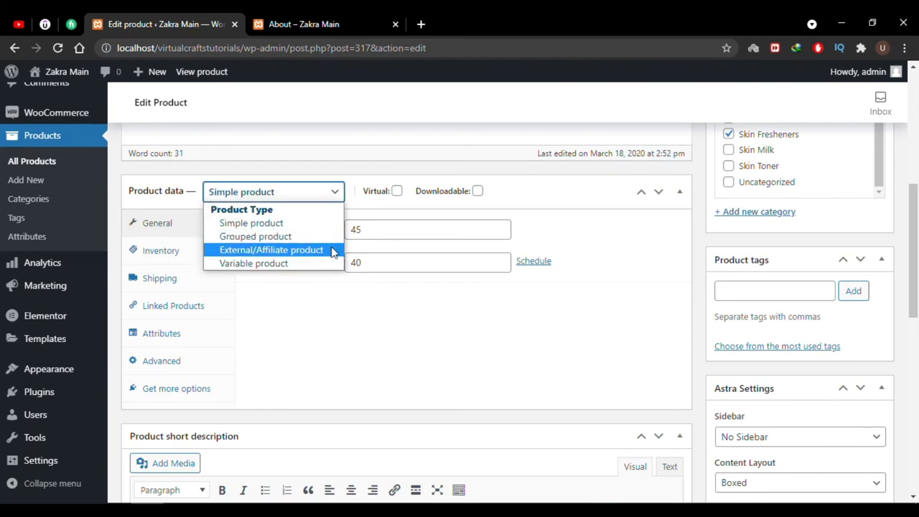
left_click(376, 297)
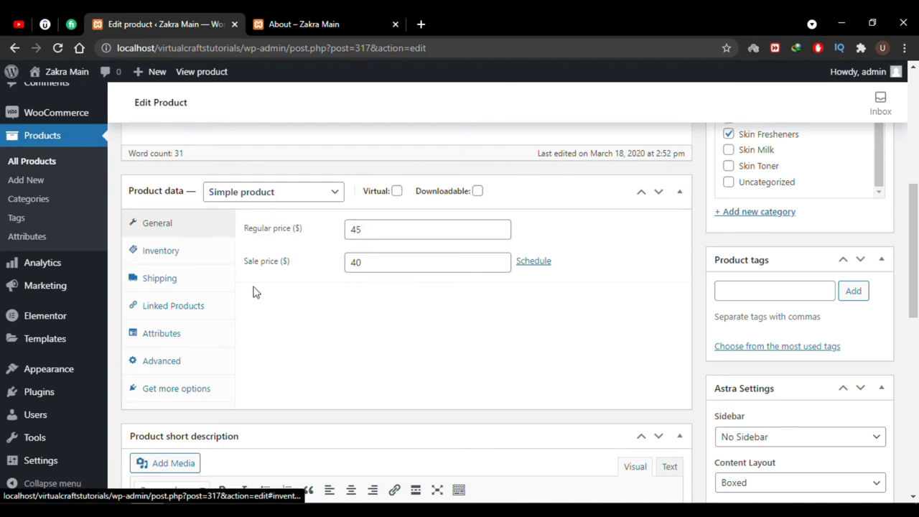
left_click(201, 257)
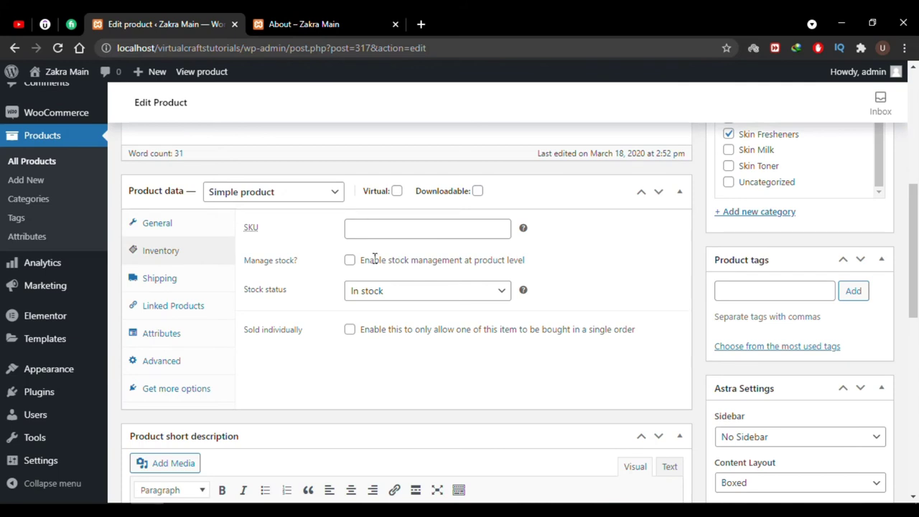
left_click(209, 289)
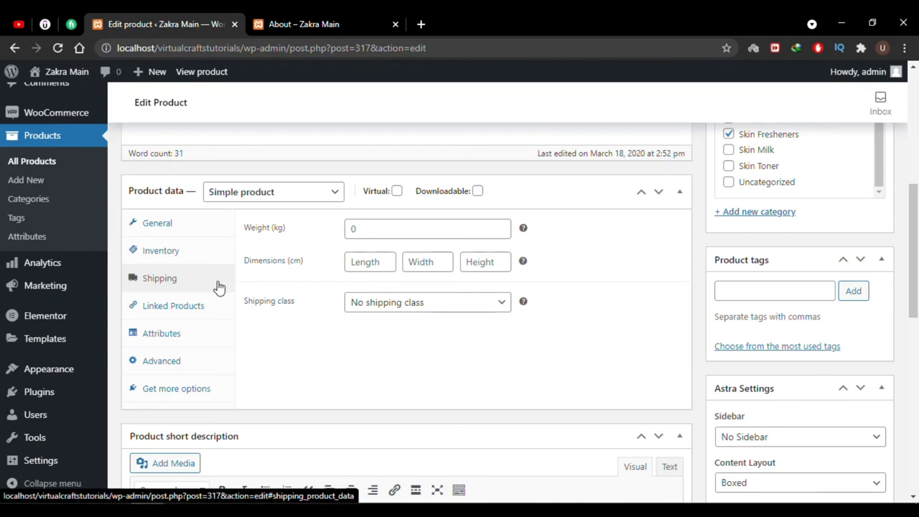
scroll(332, 352, "down", 3)
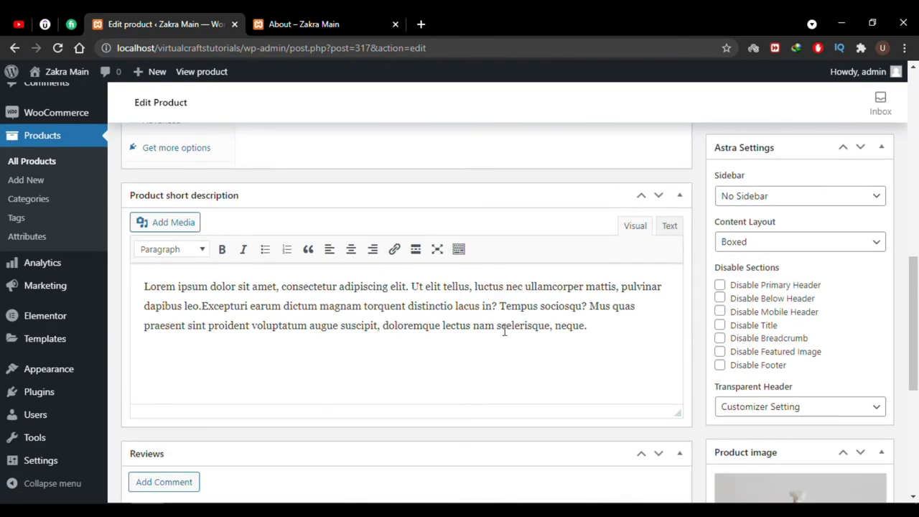
scroll(689, 359, "down", 3)
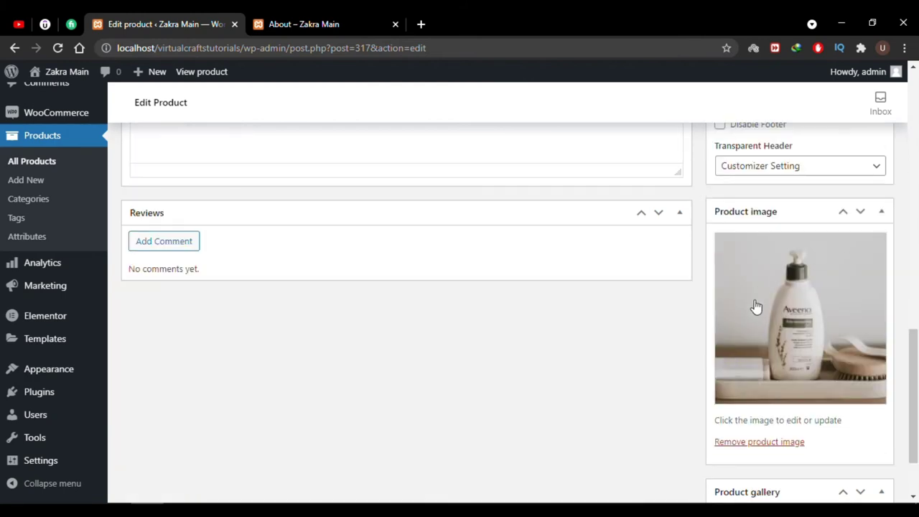
scroll(687, 357, "down", 1)
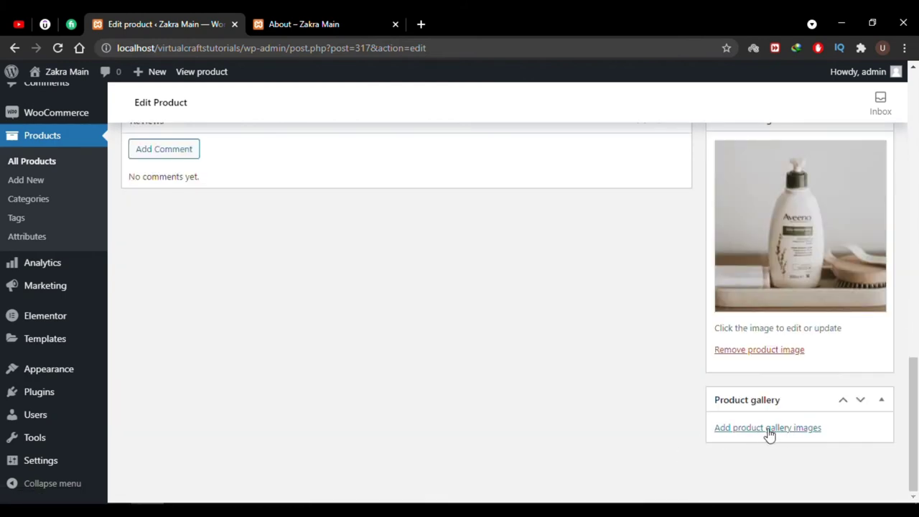
scroll(662, 315, "up", 6)
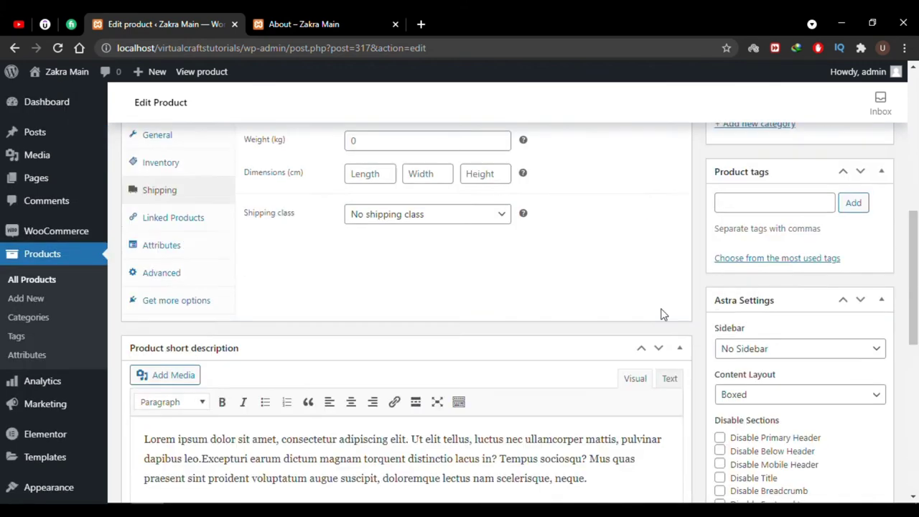
scroll(660, 310, "up", 5)
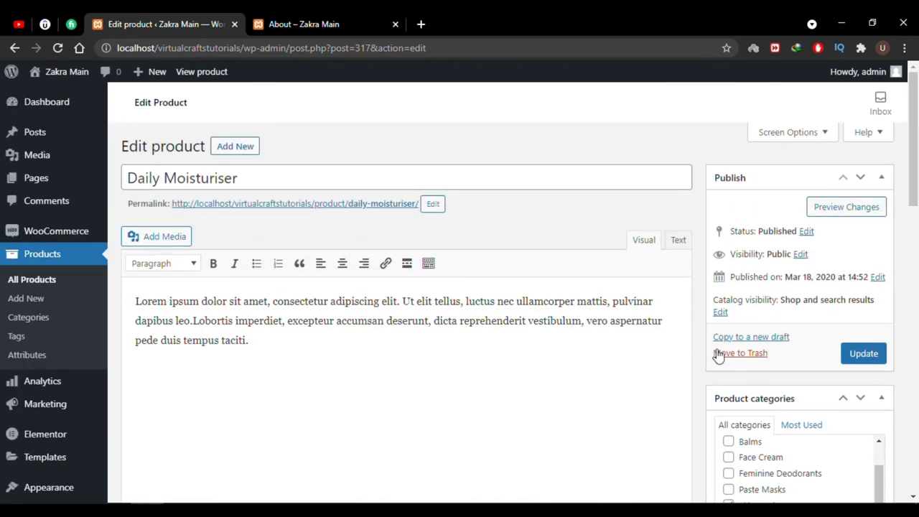
Update Daily Moisturiser, then show the live site's Home page in the other tab.
left_click(863, 352)
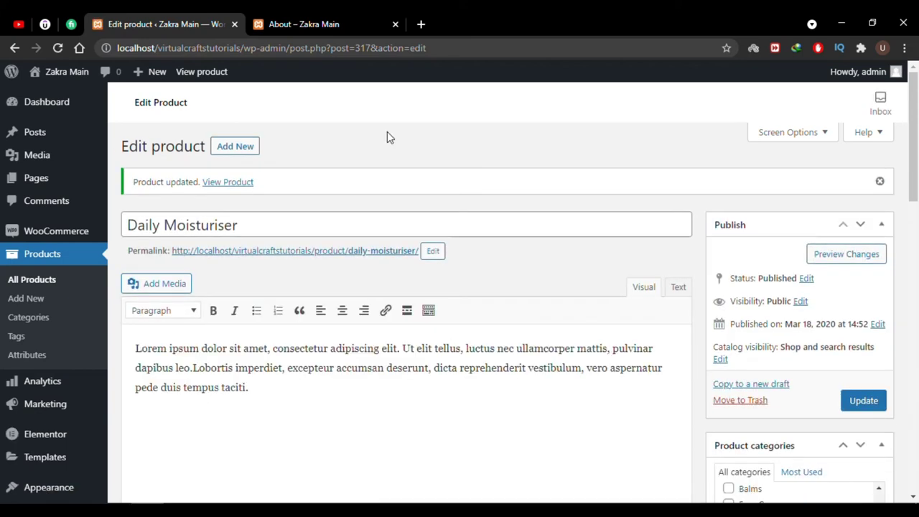
left_click(345, 18)
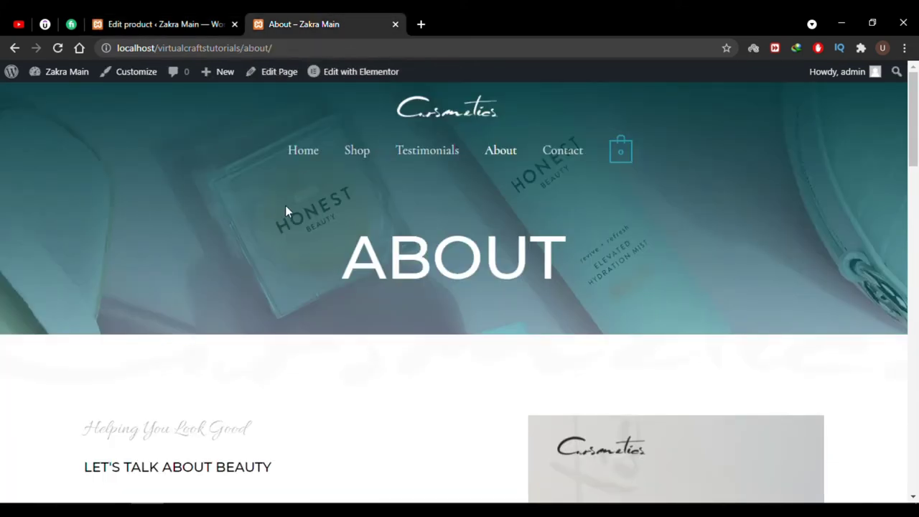
left_click(305, 153)
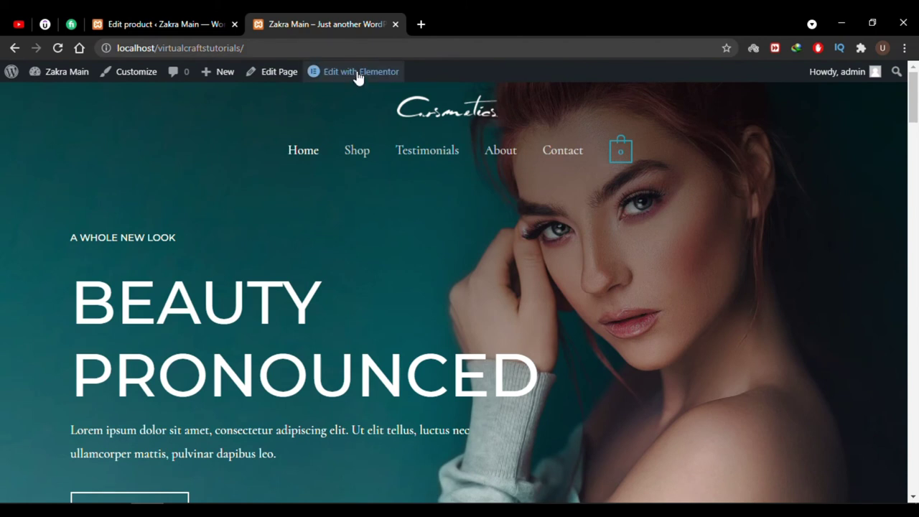
Open Home in Elementor and replace the 'Beauty Pronounced' hero title with 'Virtual crafts'.
left_click(354, 71)
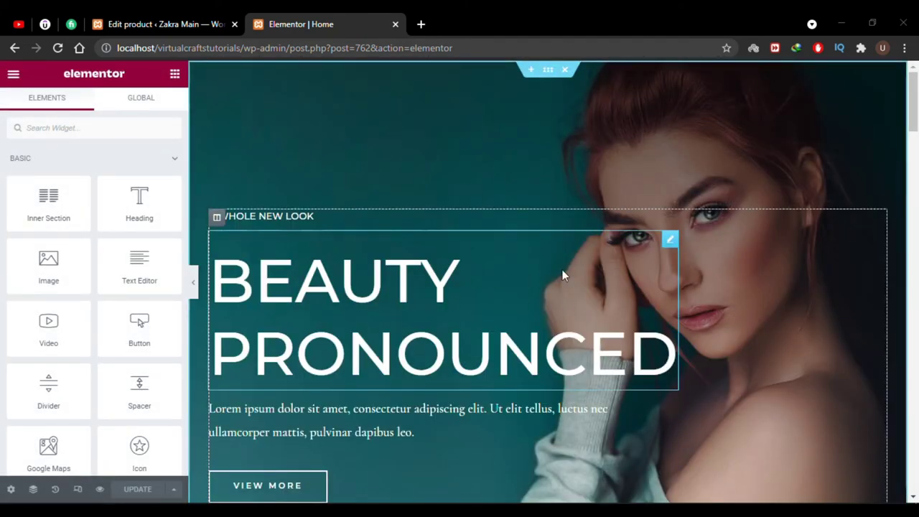
left_click(670, 241)
left_click_drag(88, 193, 16, 196)
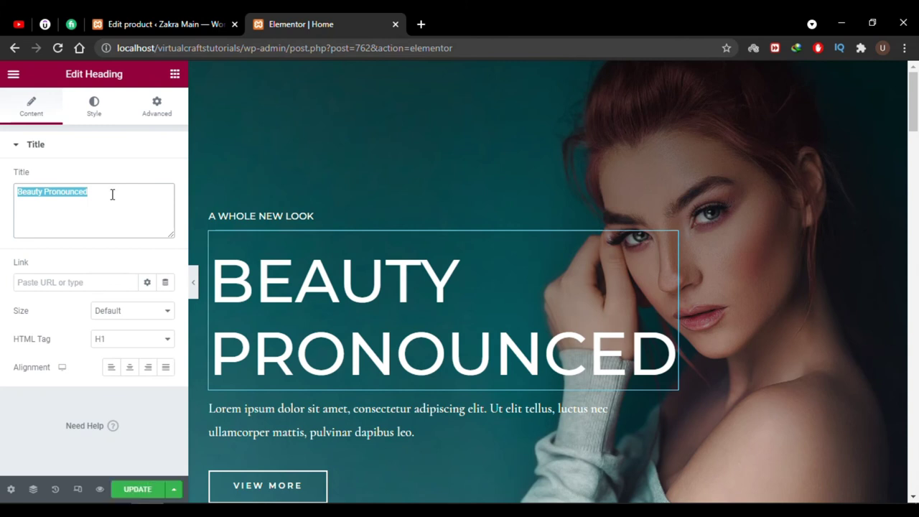
type("Virtu")
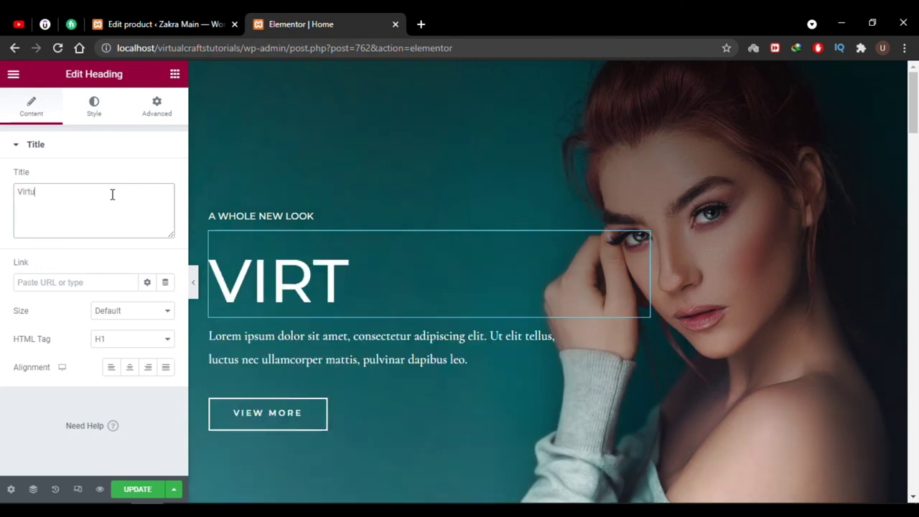
type("al crafts")
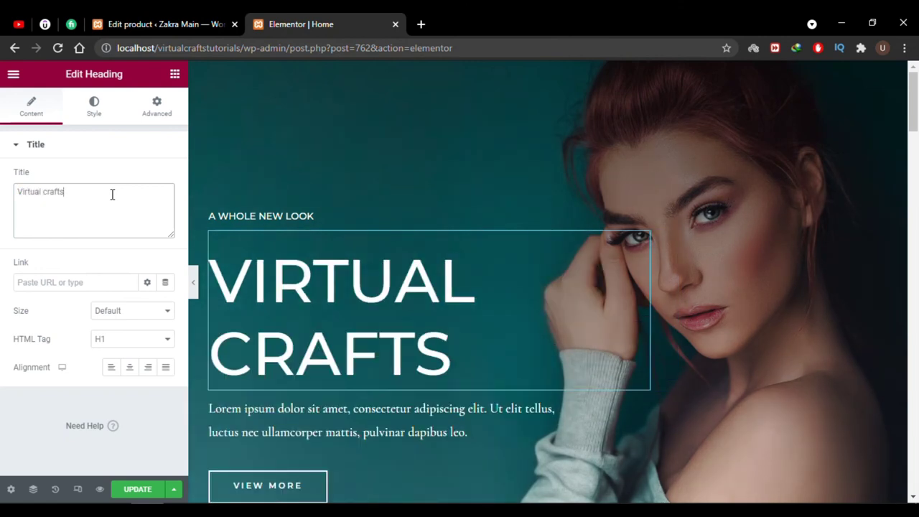
scroll(502, 266, "down", 2)
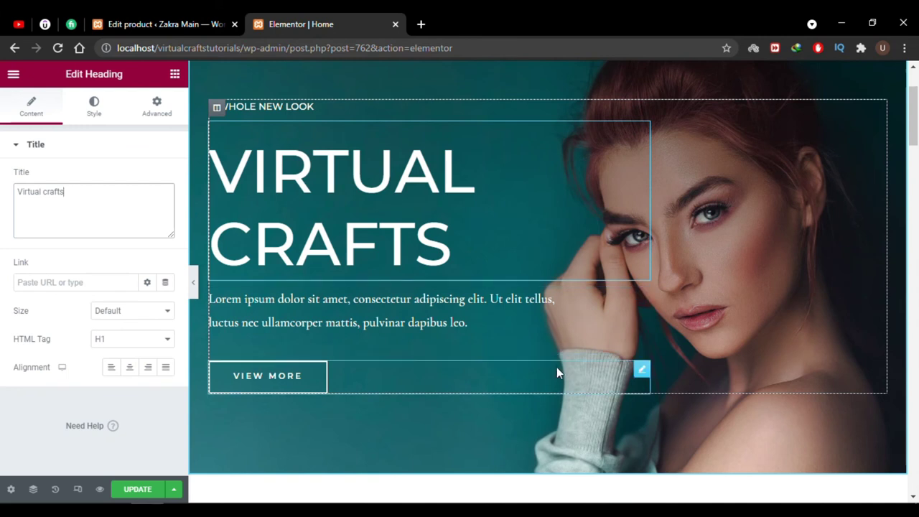
Change the hero button text from 'View More' to 'Contact us'.
left_click(643, 372)
left_click_drag(137, 205, 92, 206)
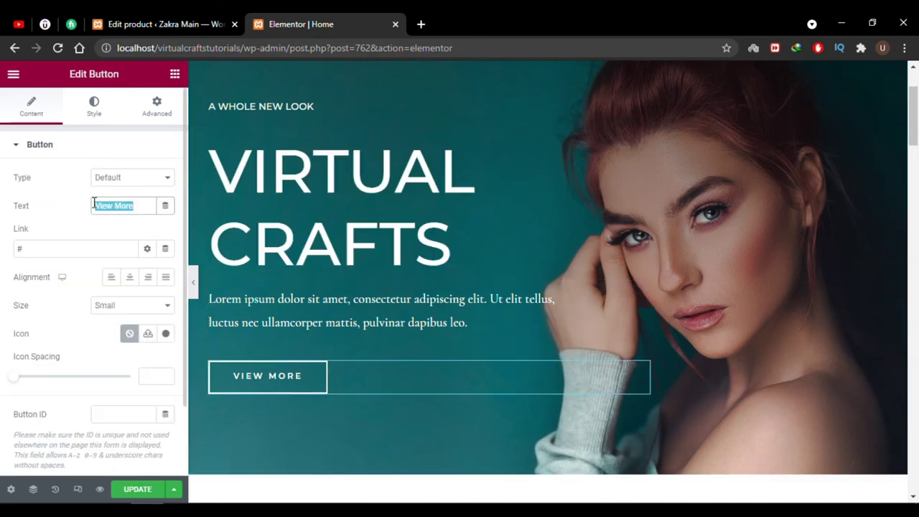
key("BackSpace")
type("Contact us")
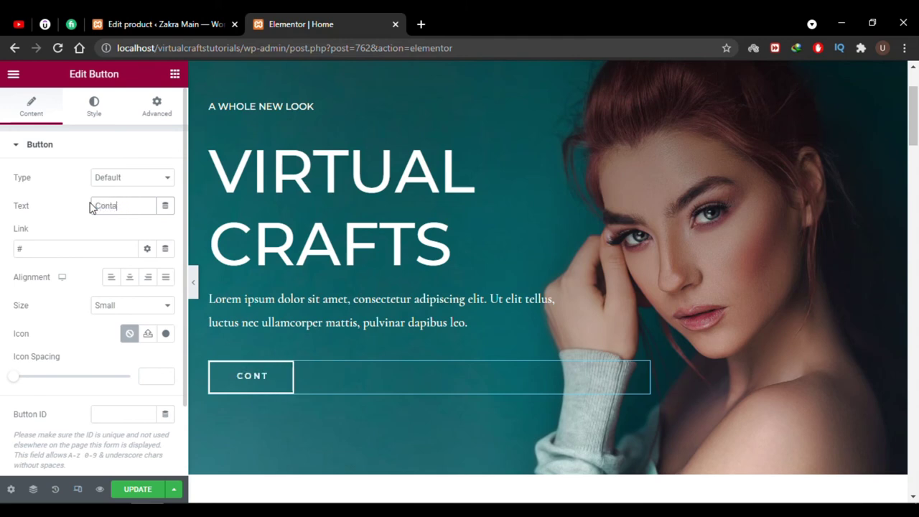
left_click(47, 244)
Update the Home page and preview the saved changes in a new tab.
scroll(535, 290, "down", 8)
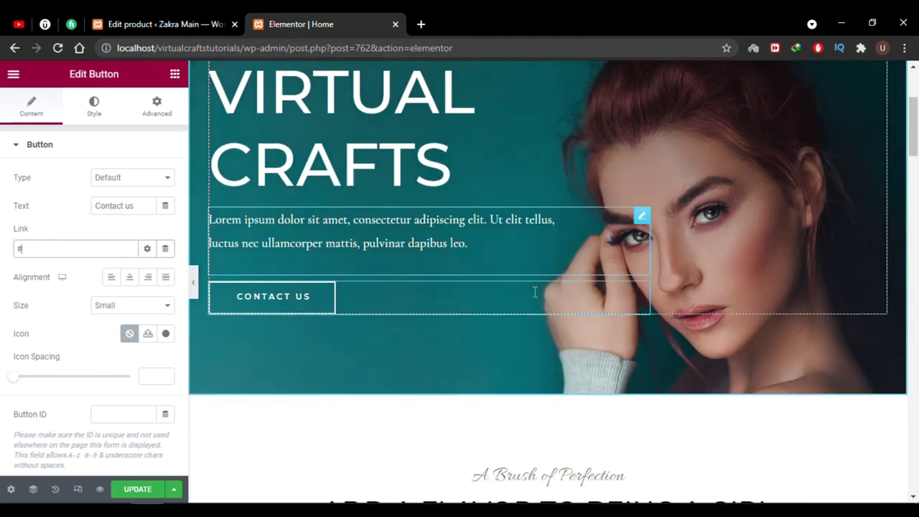
scroll(491, 344, "down", 2)
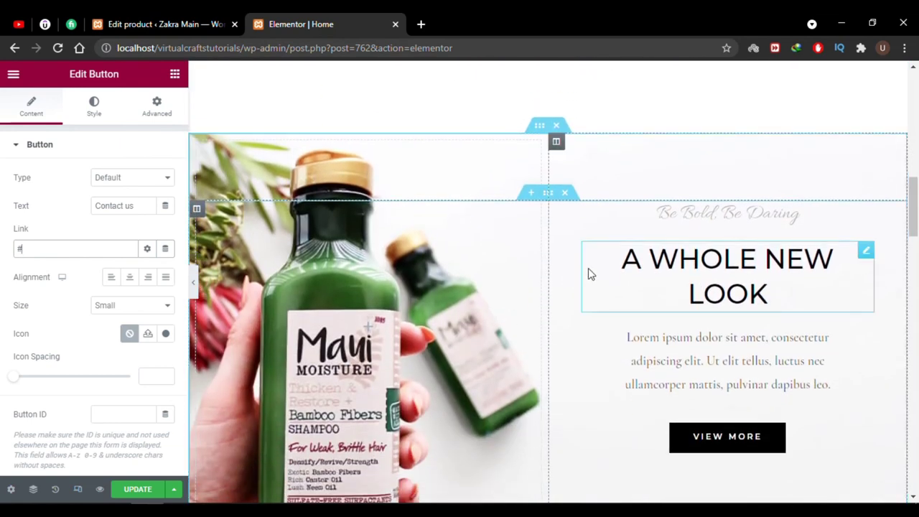
scroll(588, 268, "down", 1)
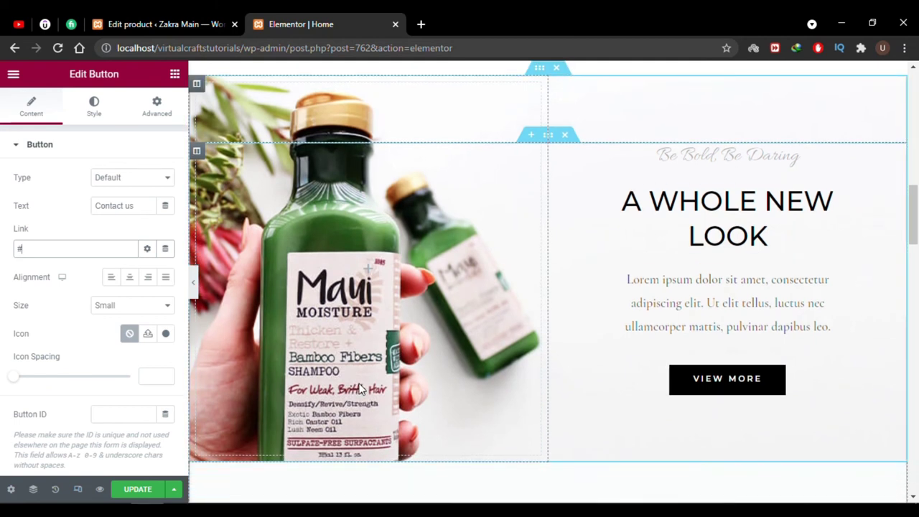
left_click(156, 492)
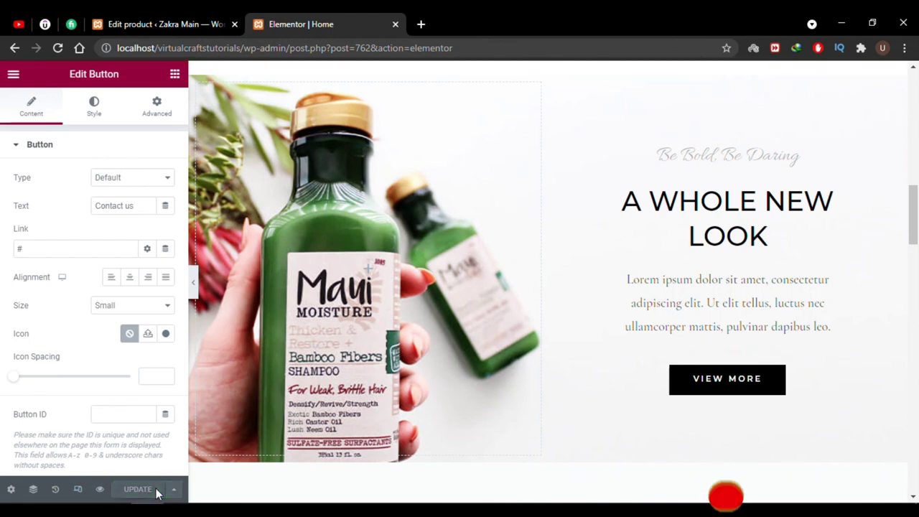
left_click(100, 490)
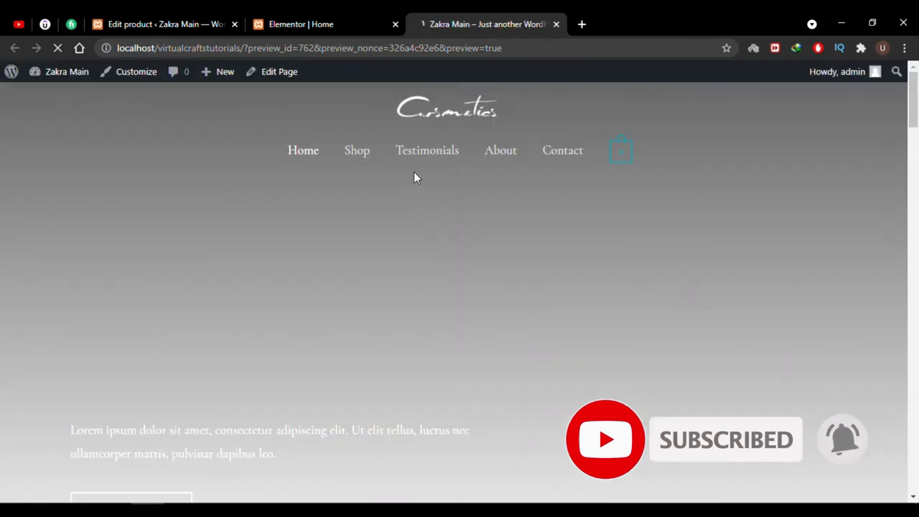